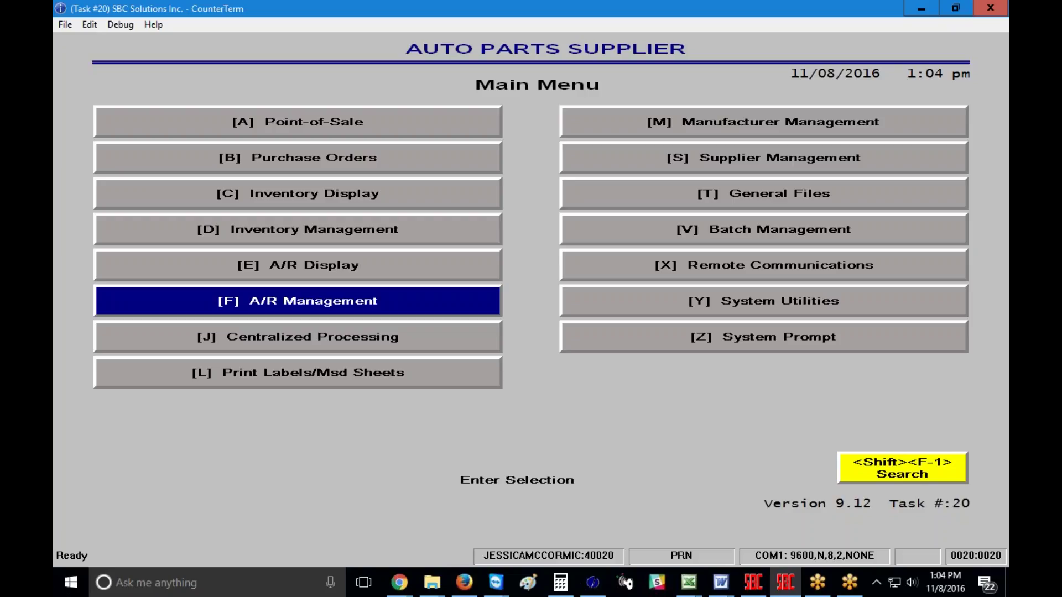
Step: Open Batch Scheduling under Batch Management, deactivate scheduling batch 6 and leave the schedule
{"action": "left_click", "coordinate": [774, 228]}
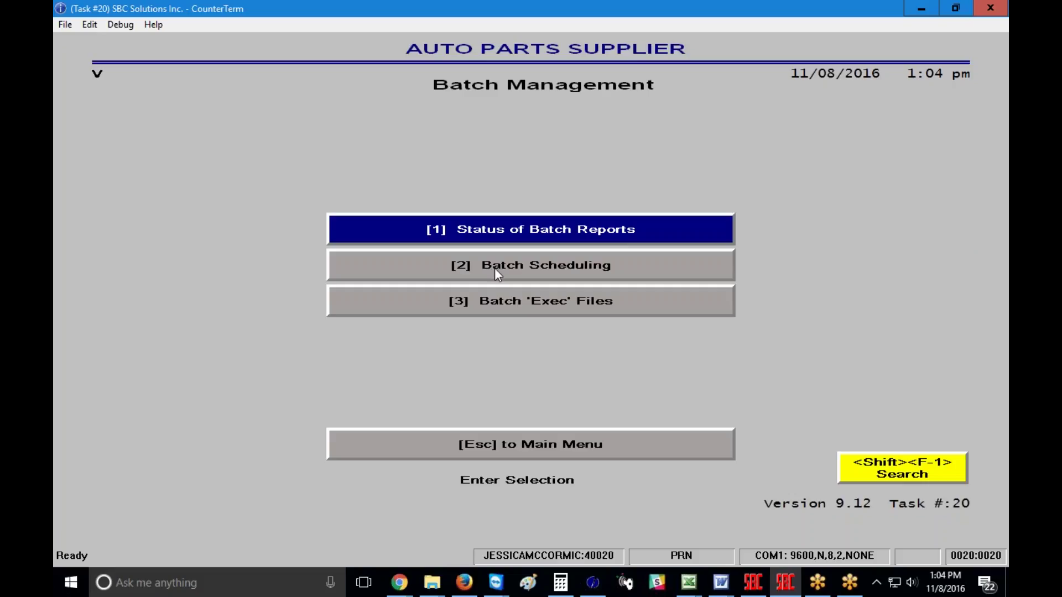
{"action": "left_click", "coordinate": [557, 266]}
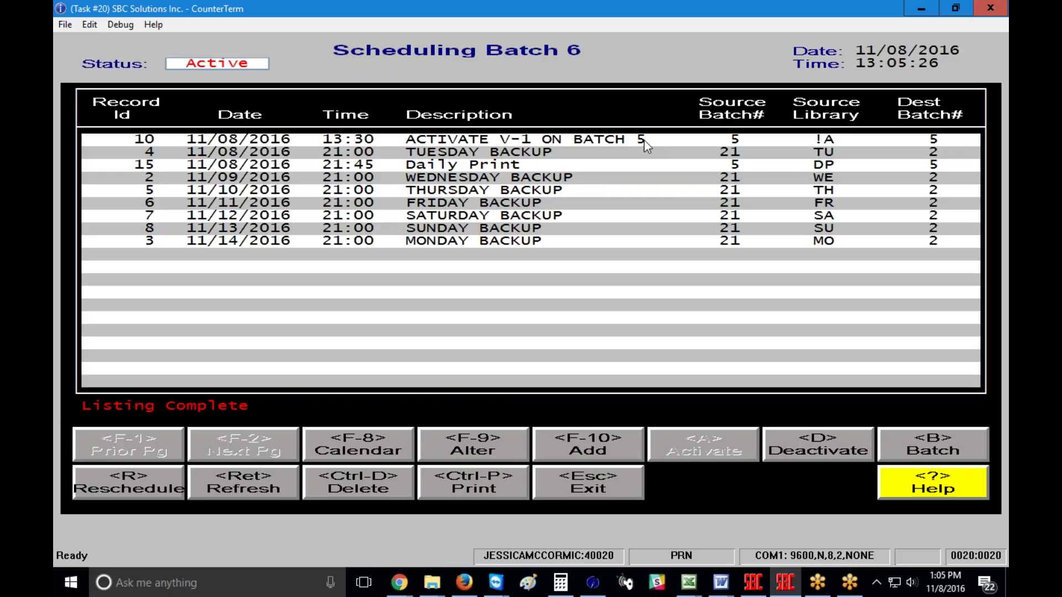
{"action": "left_click", "coordinate": [826, 444]}
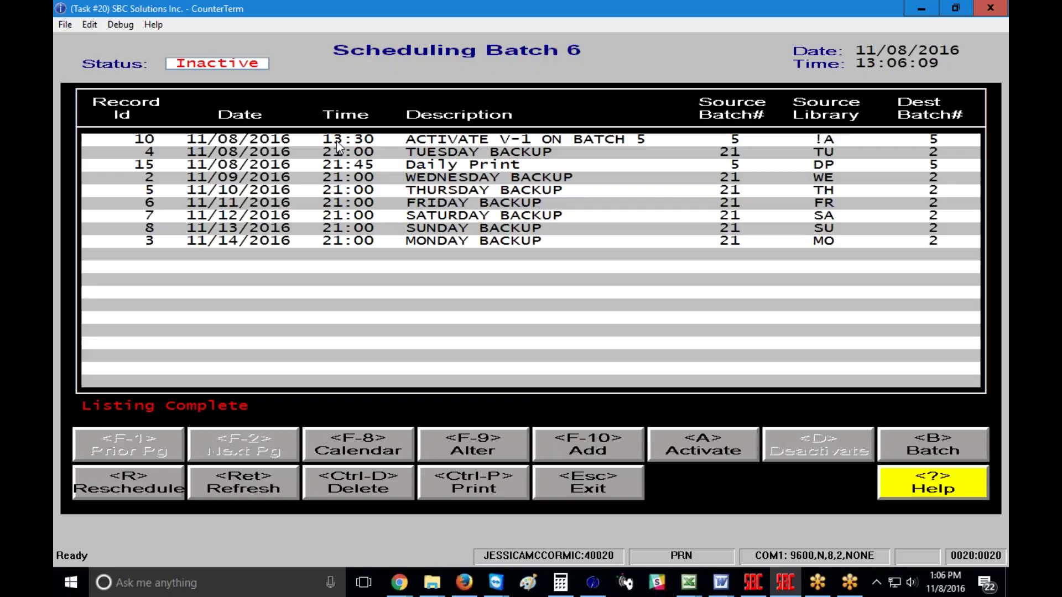
{"action": "key", "text": "Escape"}
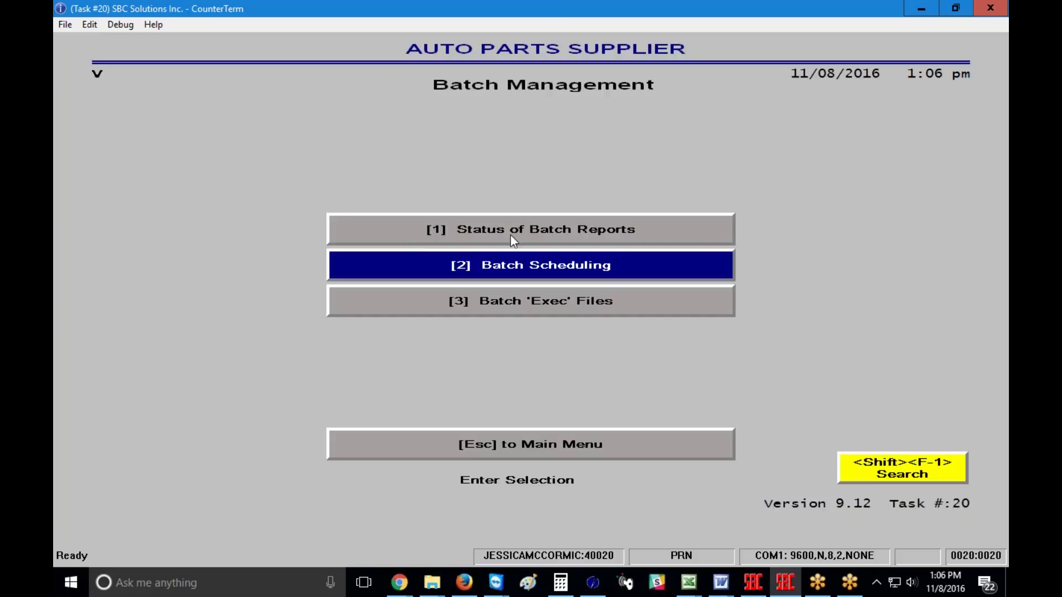
Step: Open the status of batch reports for batch 5, deactivate that batch and return to the Main Menu
{"action": "left_click", "coordinate": [564, 229]}
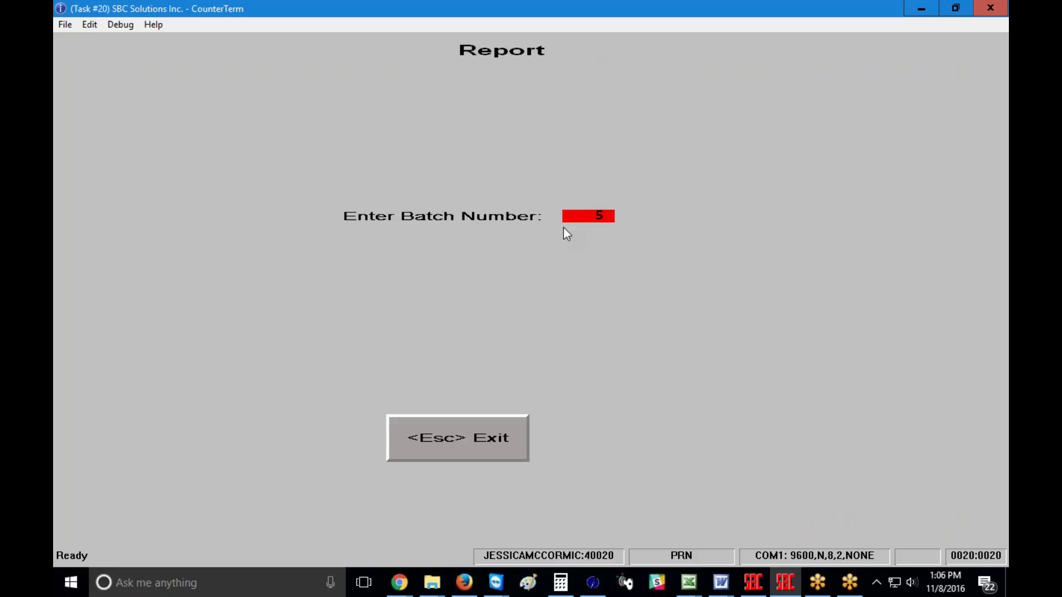
{"action": "key", "text": "Return"}
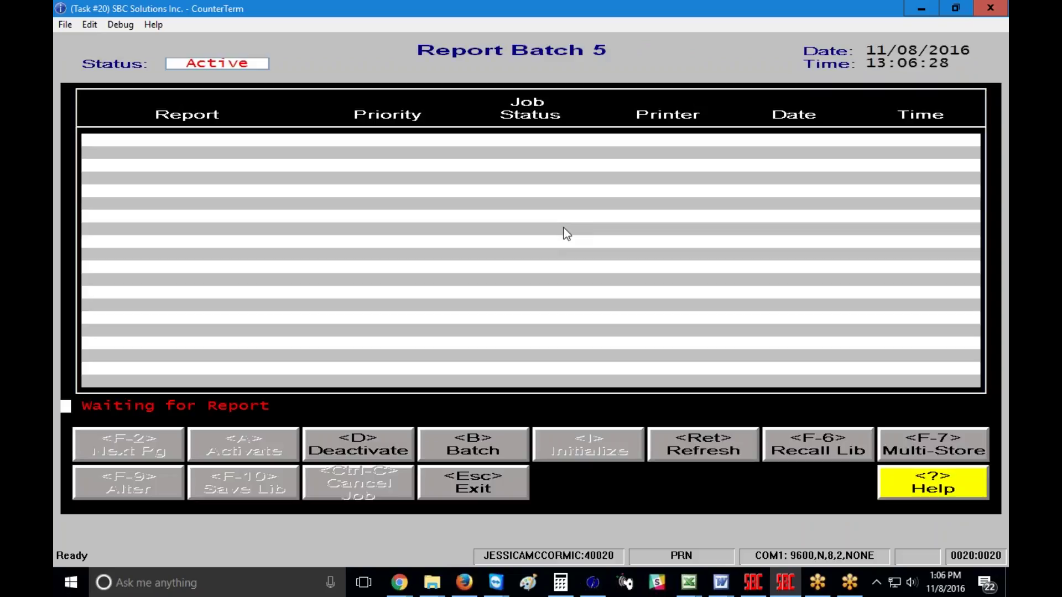
{"action": "key", "text": "d"}
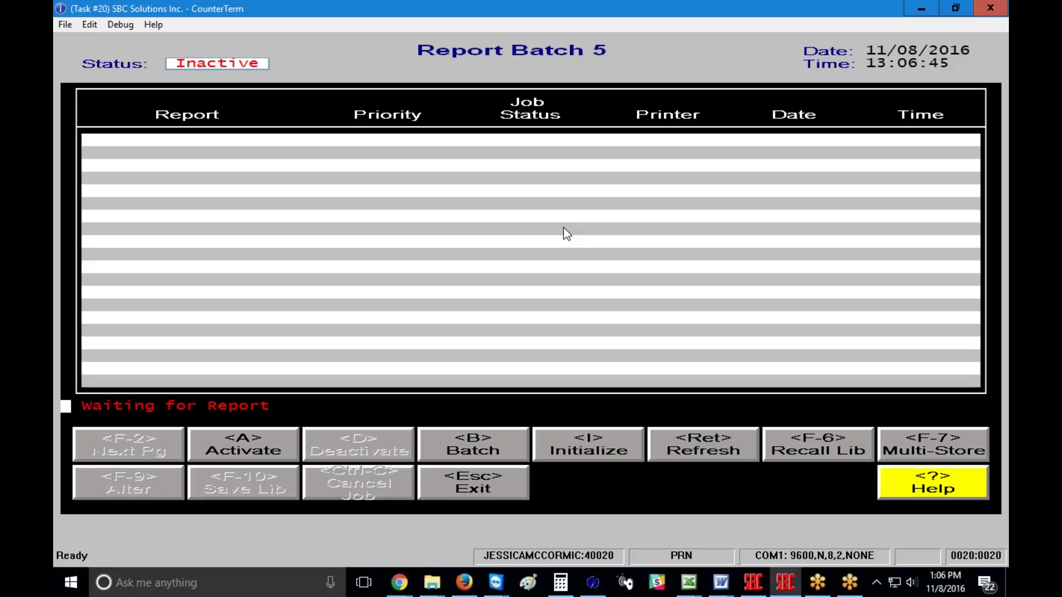
{"action": "key", "text": "Escape"}
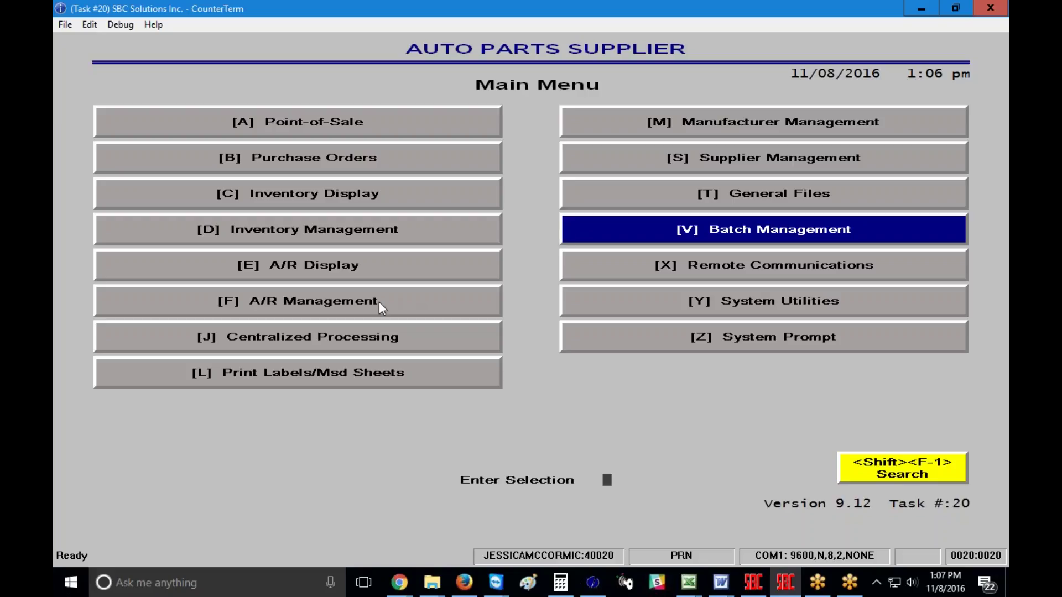
Step: Open the Transaction History report by date from the A/R standard reports and get to its selection options
{"action": "left_click", "coordinate": [274, 303]}
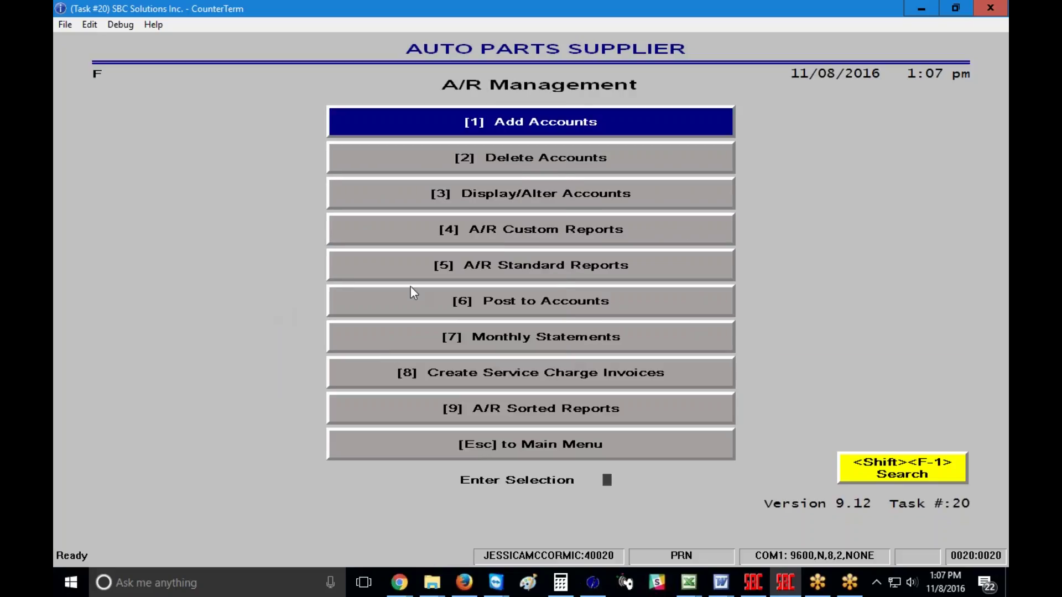
{"action": "left_click", "coordinate": [537, 267]}
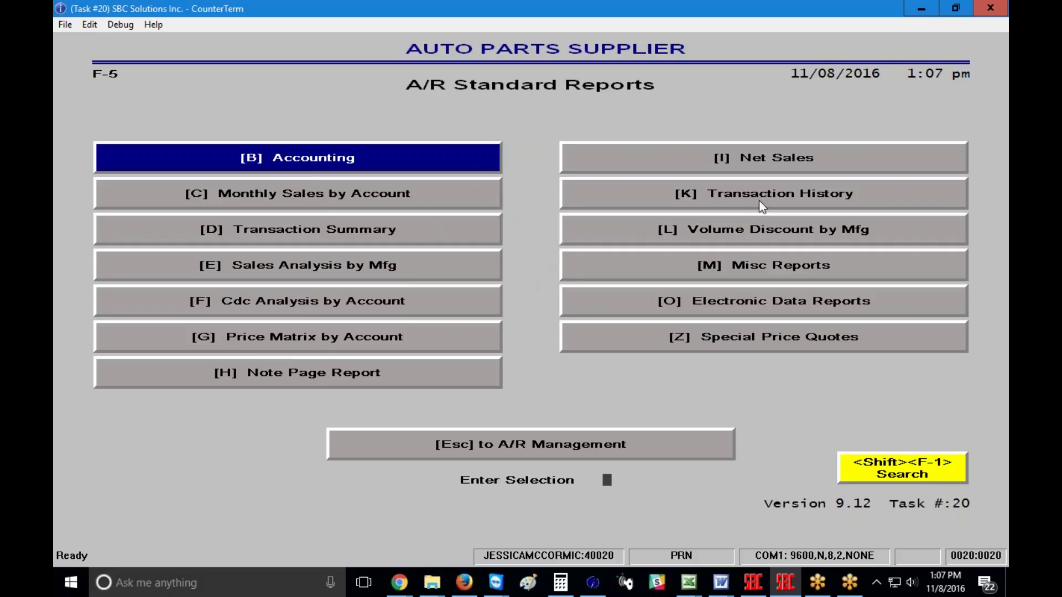
{"action": "left_click", "coordinate": [815, 198]}
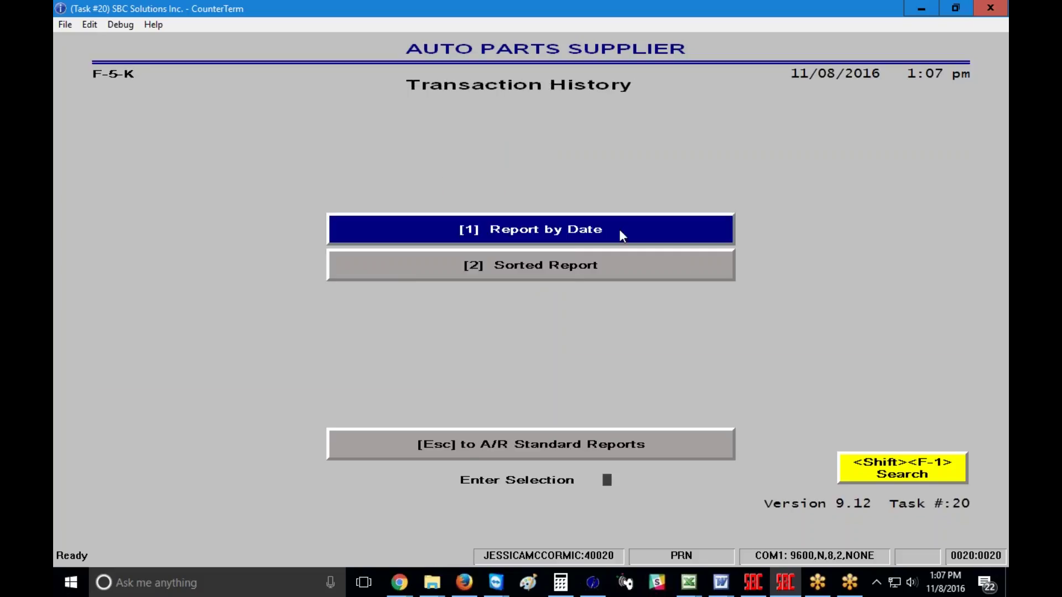
{"action": "left_click", "coordinate": [581, 241]}
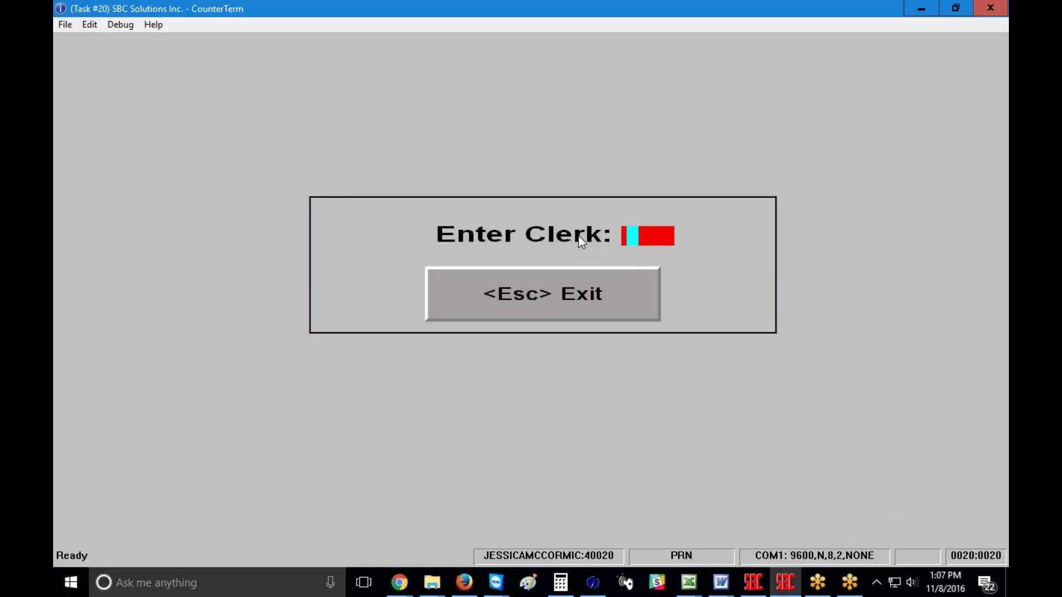
{"action": "key", "text": "Escape"}
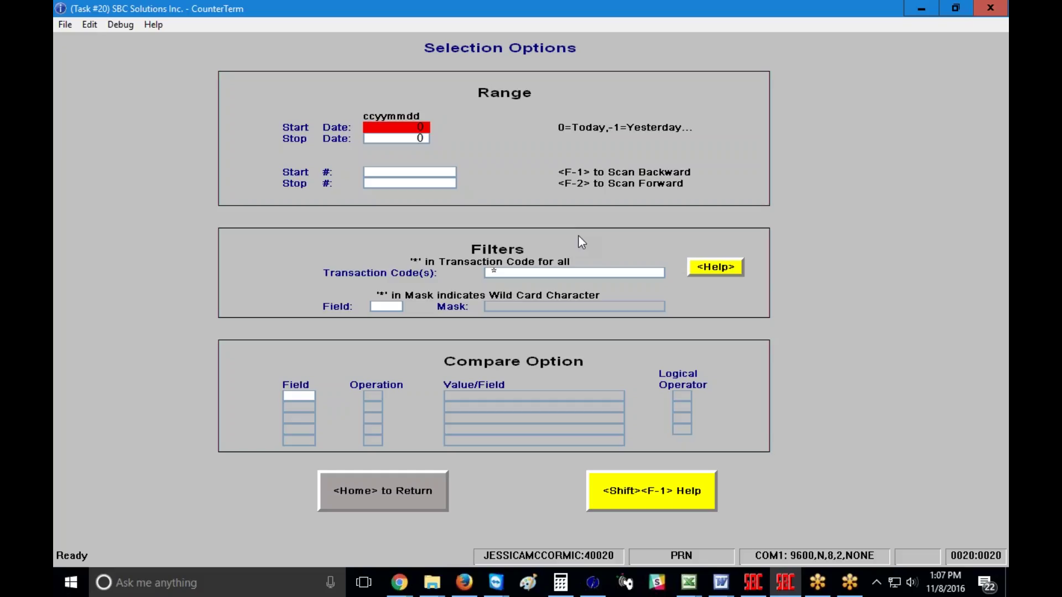
Step: Set the selection to start date -7 and stop date 0, a single customer account number, and all transaction codes
{"action": "type", "text": "-7"}
{"action": "key", "text": "Return"}
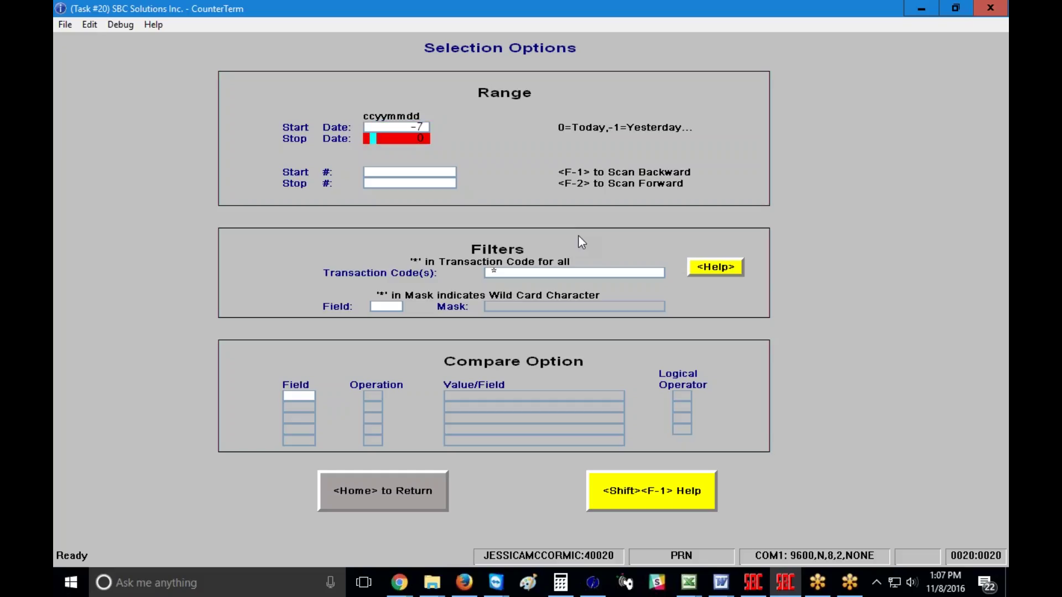
{"action": "key", "text": "Return"}
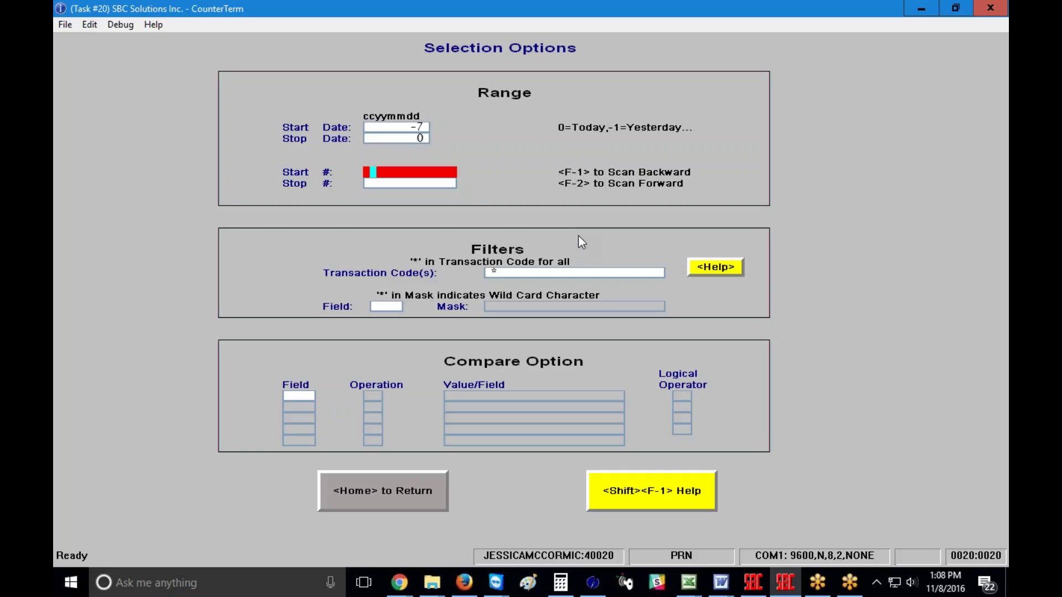
{"action": "type", "text": "109"}
{"action": "key", "text": "Return"}
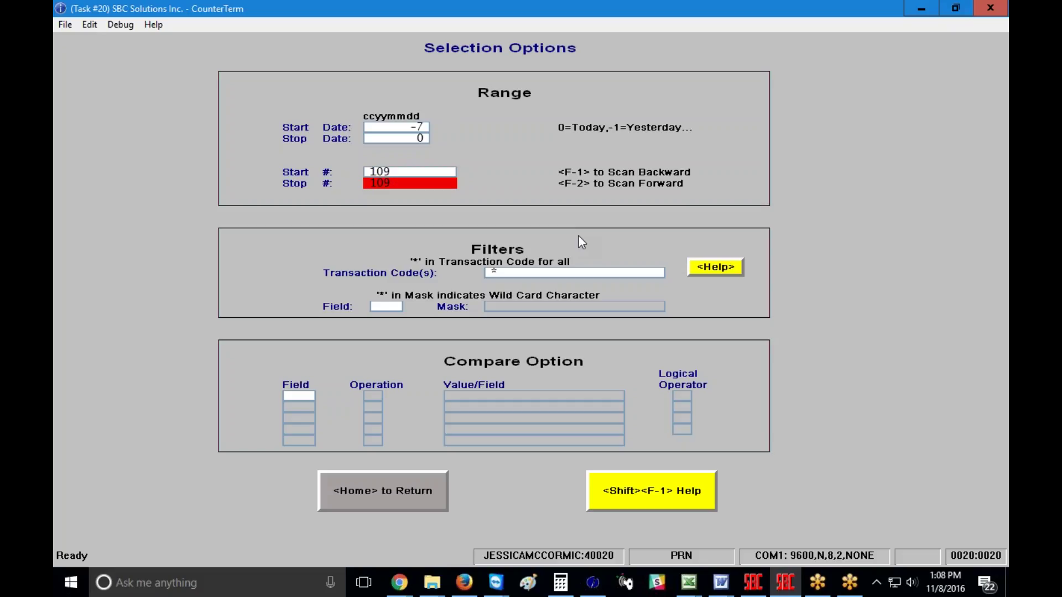
{"action": "key", "text": "Return"}
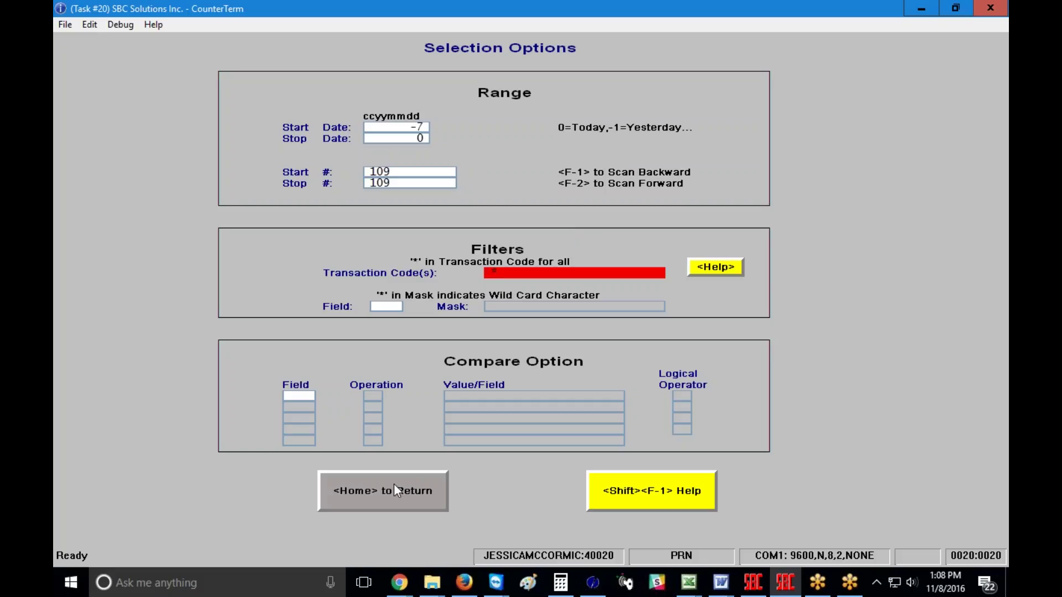
{"action": "key", "text": "Return"}
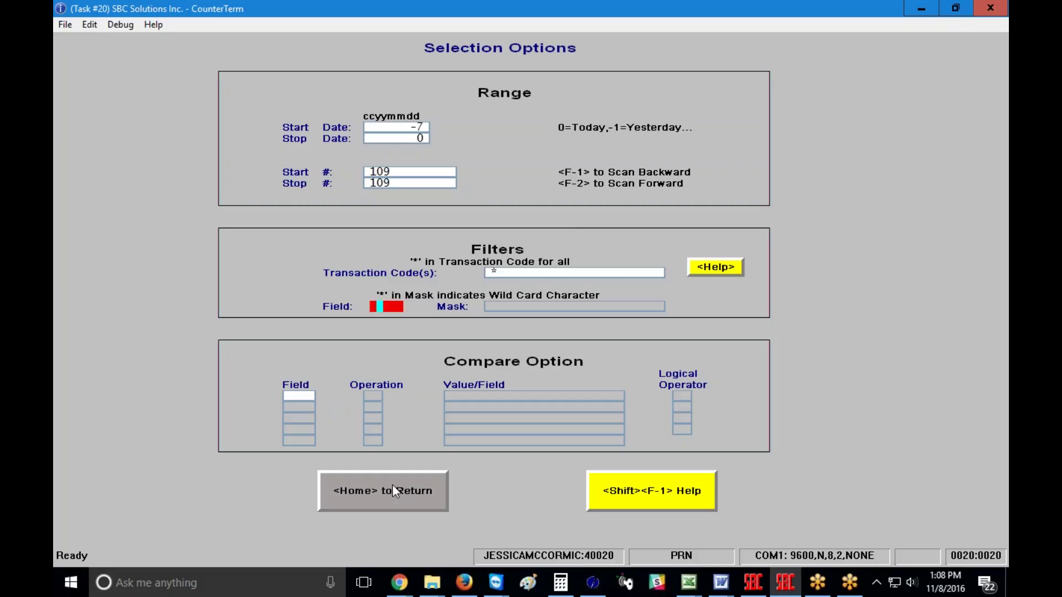
{"action": "left_click", "coordinate": [392, 484]}
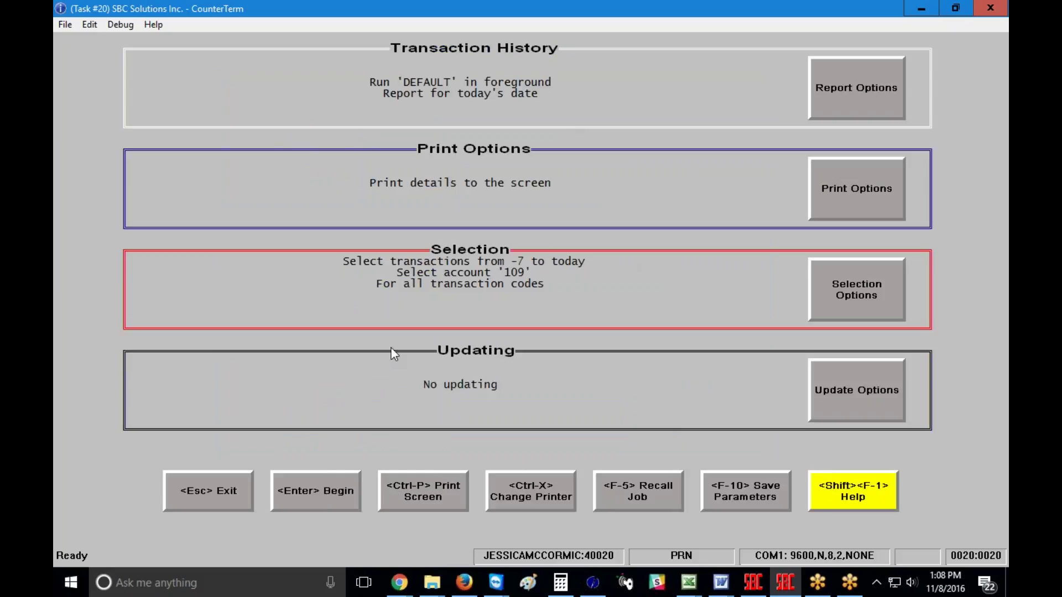
Step: Set the report options to run the report in the background on batch number 5
{"action": "left_click", "coordinate": [861, 94]}
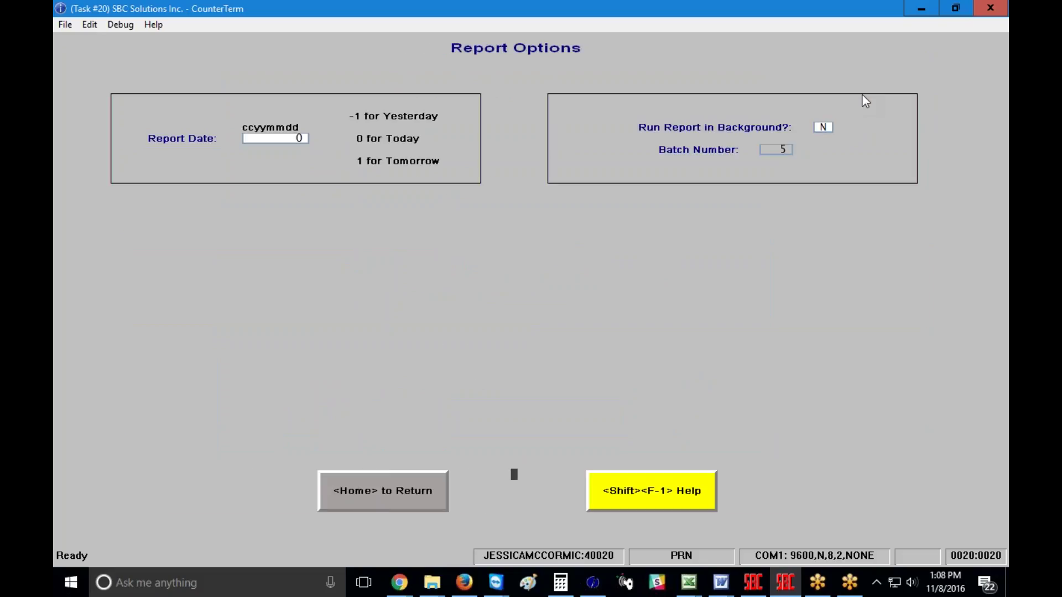
{"action": "left_click", "coordinate": [823, 128]}
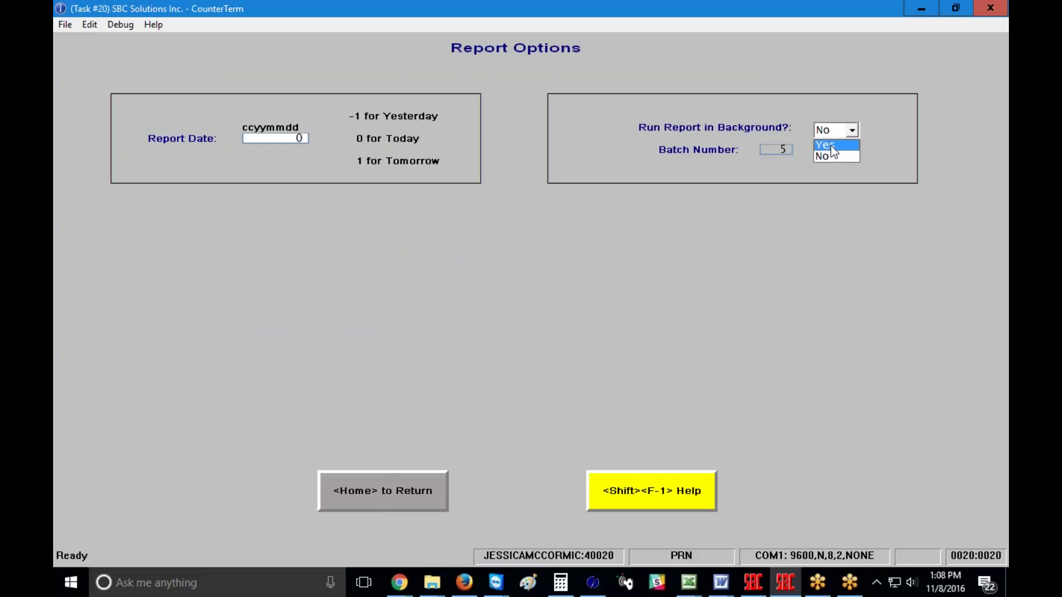
{"action": "left_click", "coordinate": [830, 145]}
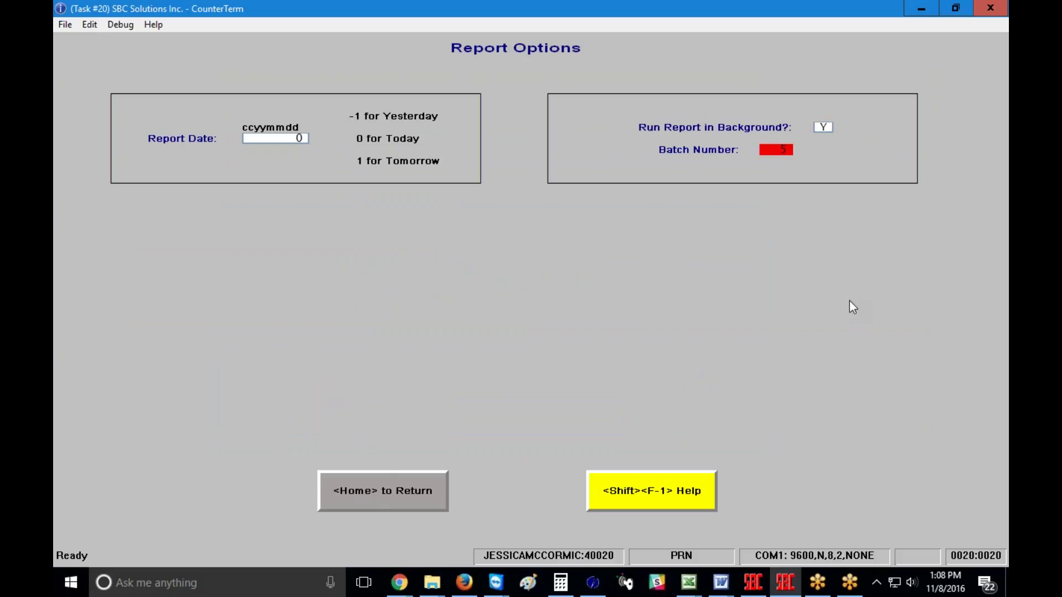
{"action": "key", "text": "Return"}
{"action": "left_click", "coordinate": [366, 488]}
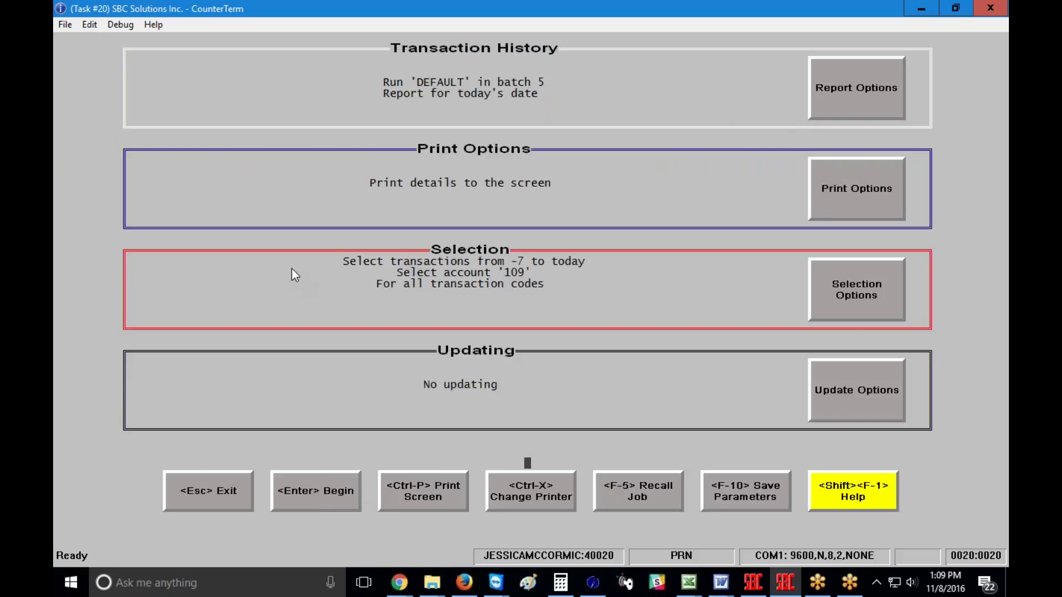
Step: Set the print options to output to Printer, with printer number 1 and 1 copy
{"action": "left_click", "coordinate": [857, 197]}
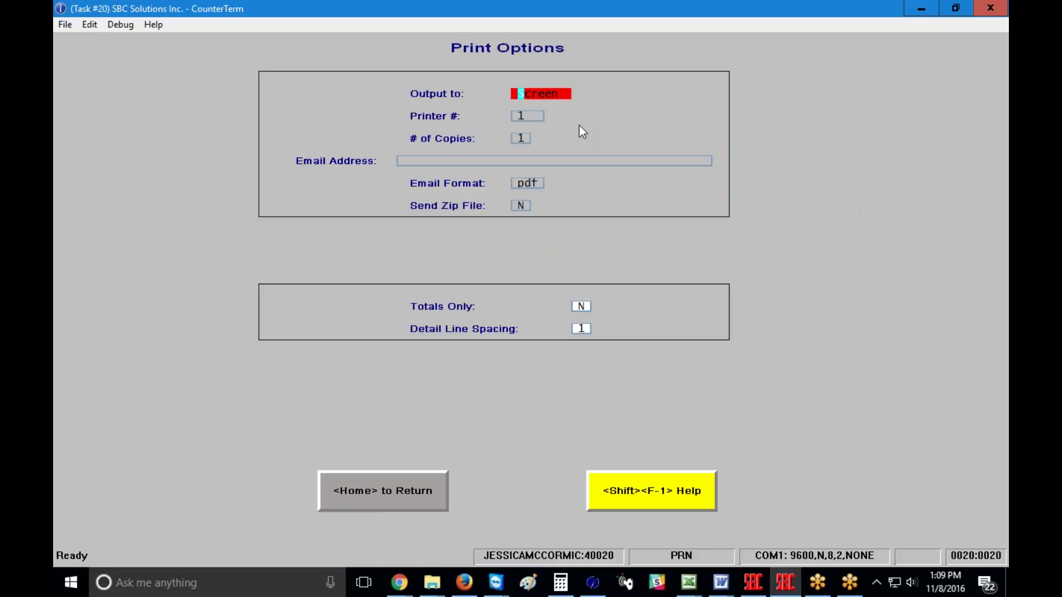
{"action": "left_click", "coordinate": [551, 96]}
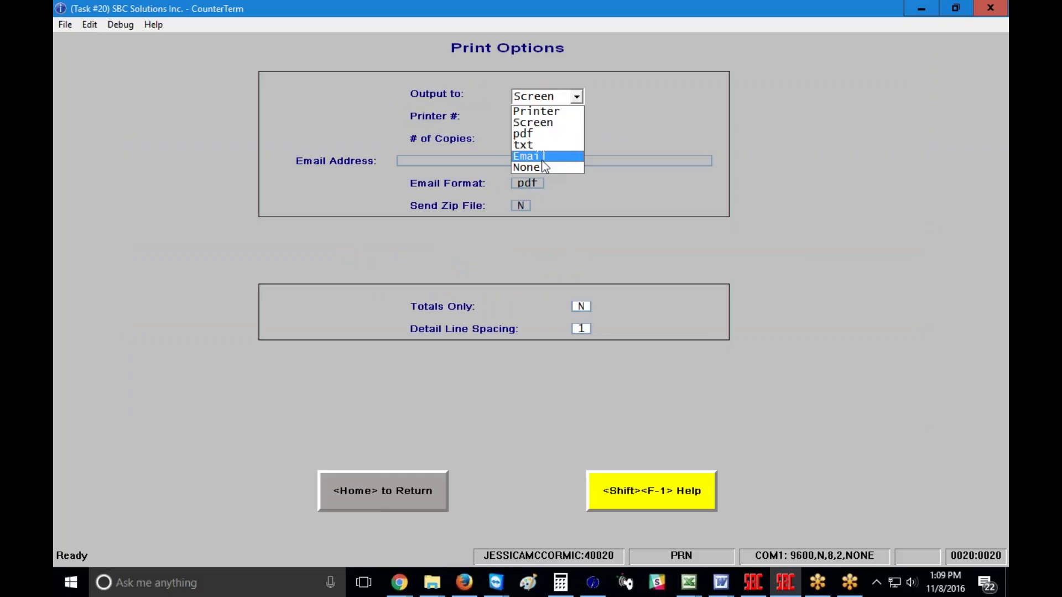
{"action": "left_click", "coordinate": [535, 112]}
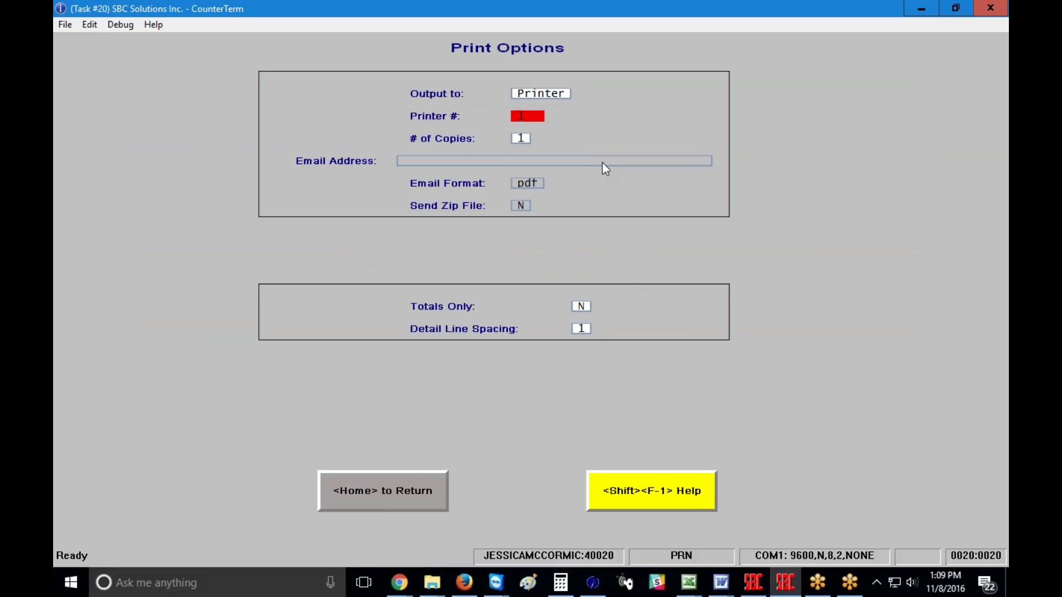
{"action": "key", "text": "Return"}
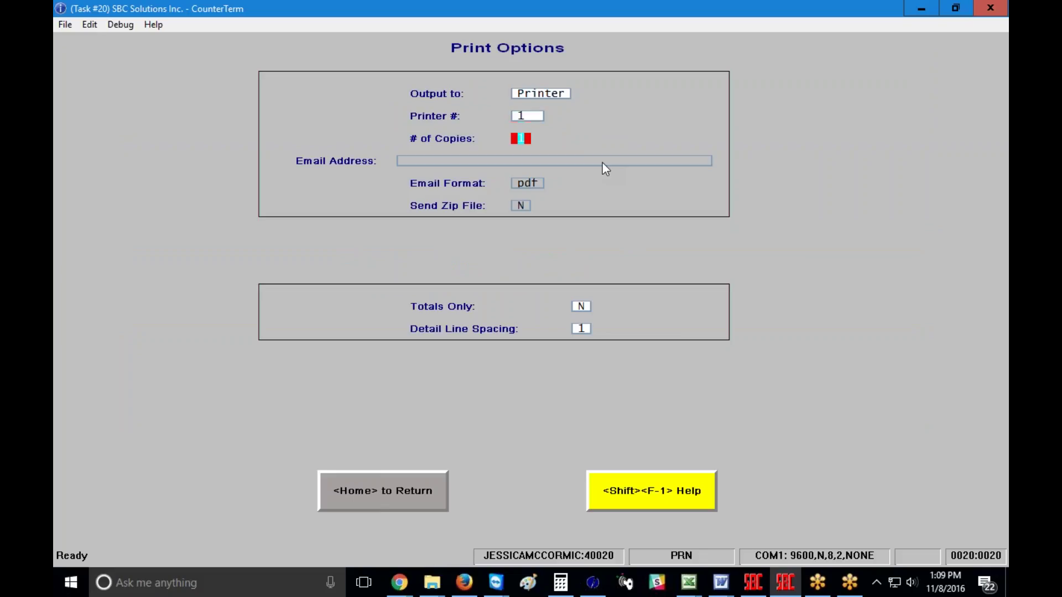
{"action": "key", "text": "Return"}
{"action": "left_click", "coordinate": [584, 308]}
{"action": "left_click", "coordinate": [385, 491]}
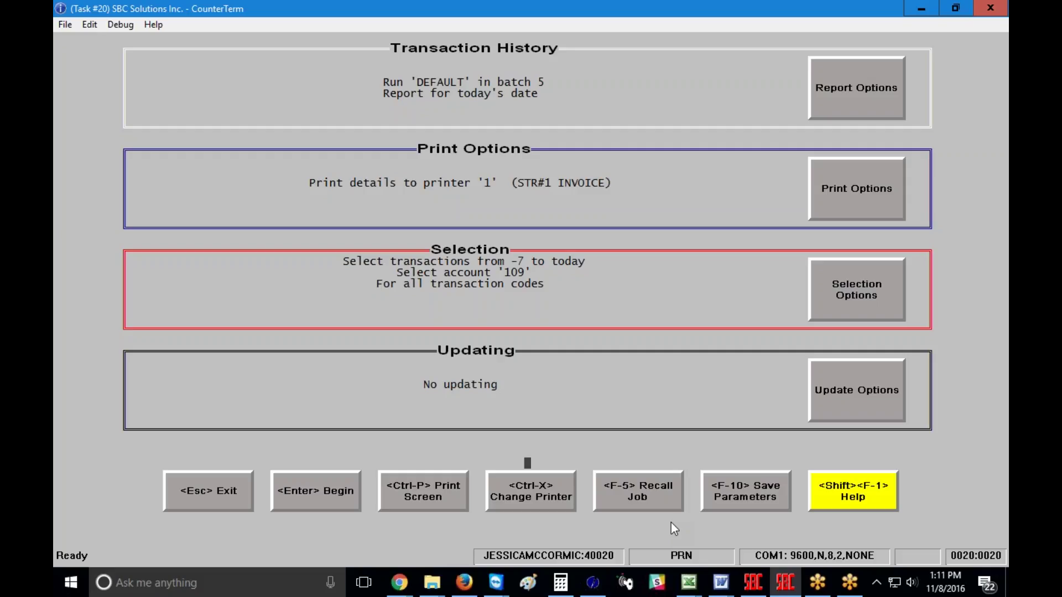
Step: Begin the Transaction History report and open the status of batch reports for batch 5
{"action": "left_click", "coordinate": [323, 490]}
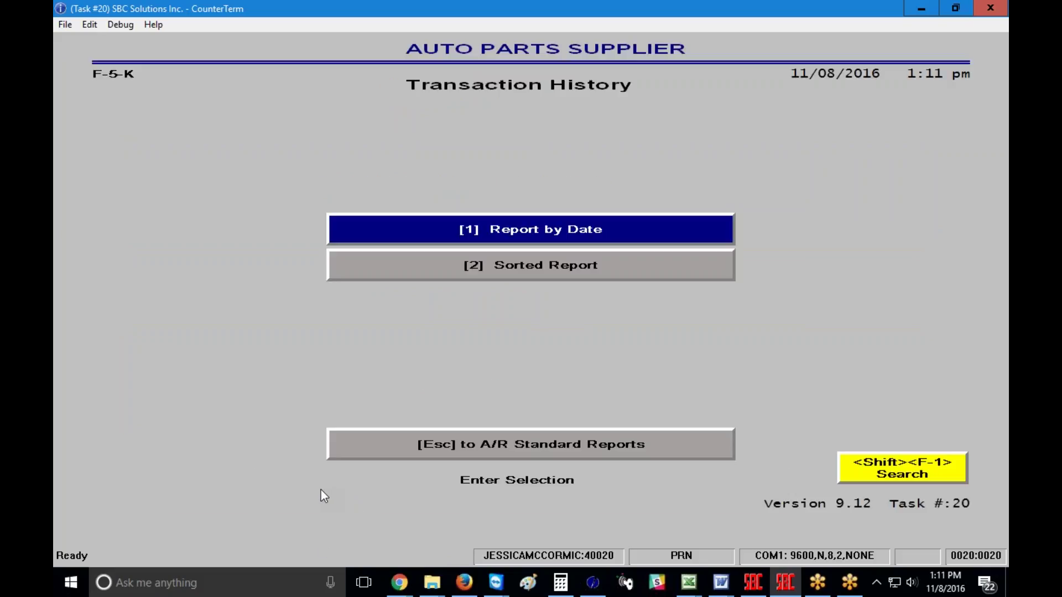
{"action": "key", "text": "Escape"}
{"action": "key", "text": "Escape"}
{"action": "key", "text": "Escape"}
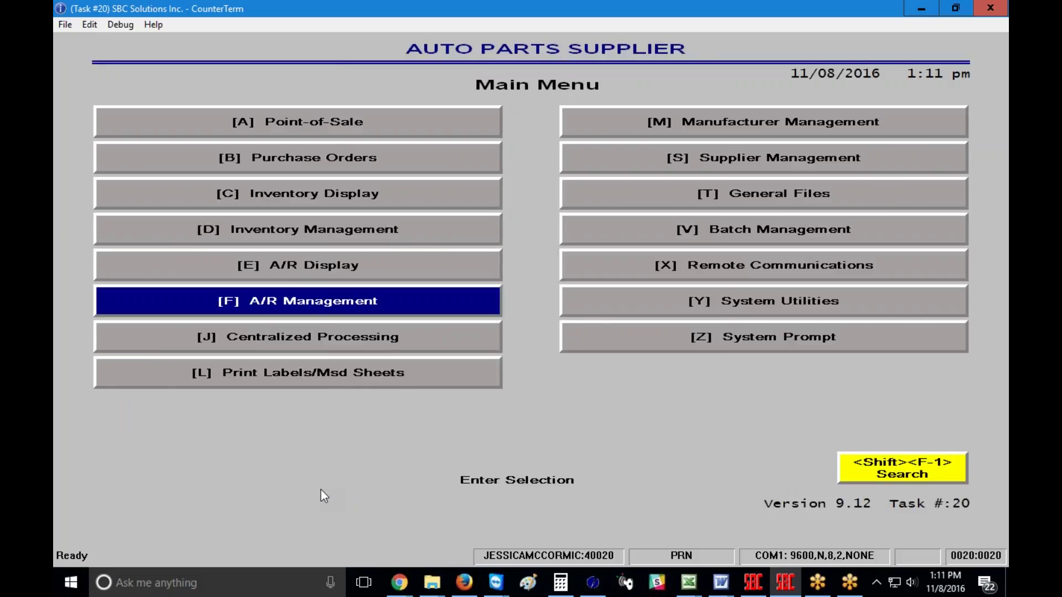
{"action": "key", "text": "v"}
{"action": "type", "text": "1"}
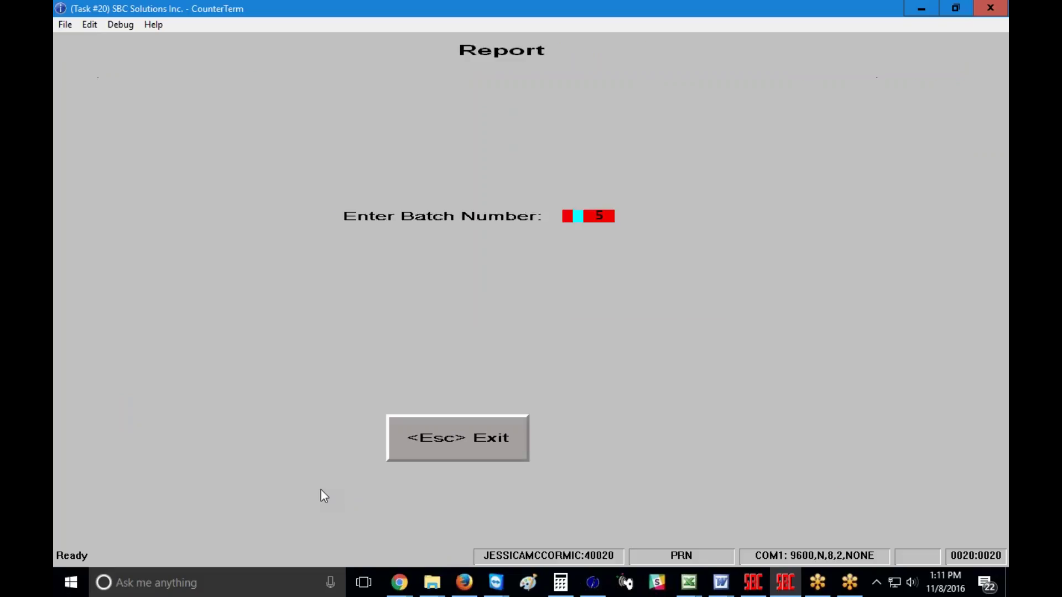
{"action": "type", "text": "5"}
{"action": "key", "text": "Return"}
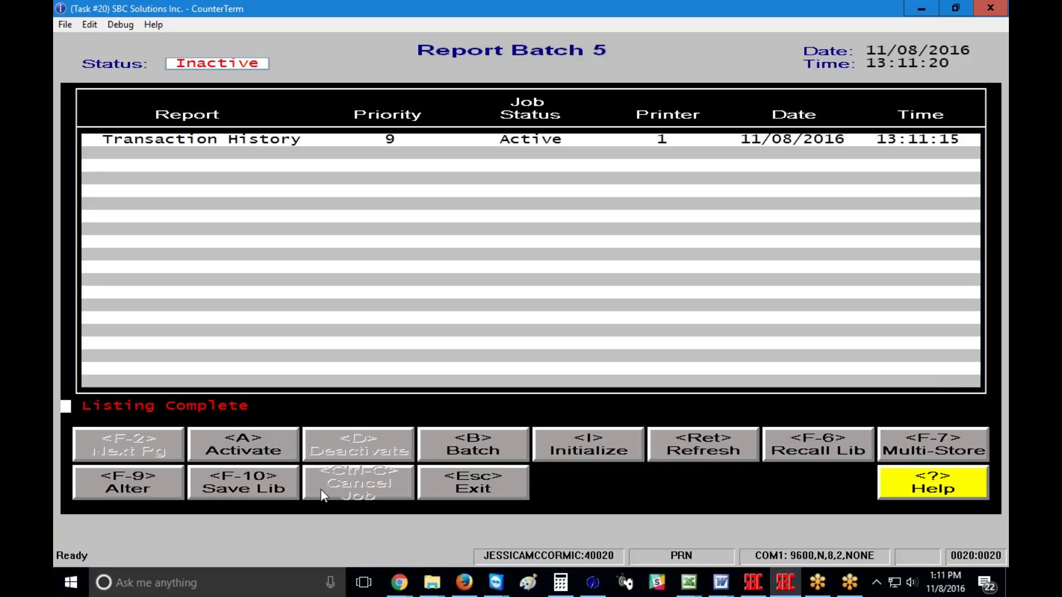
Step: Rename the Transaction History job in report batch 5 as F5K-Trans List # followed by the customer account number
{"action": "left_click", "coordinate": [124, 480]}
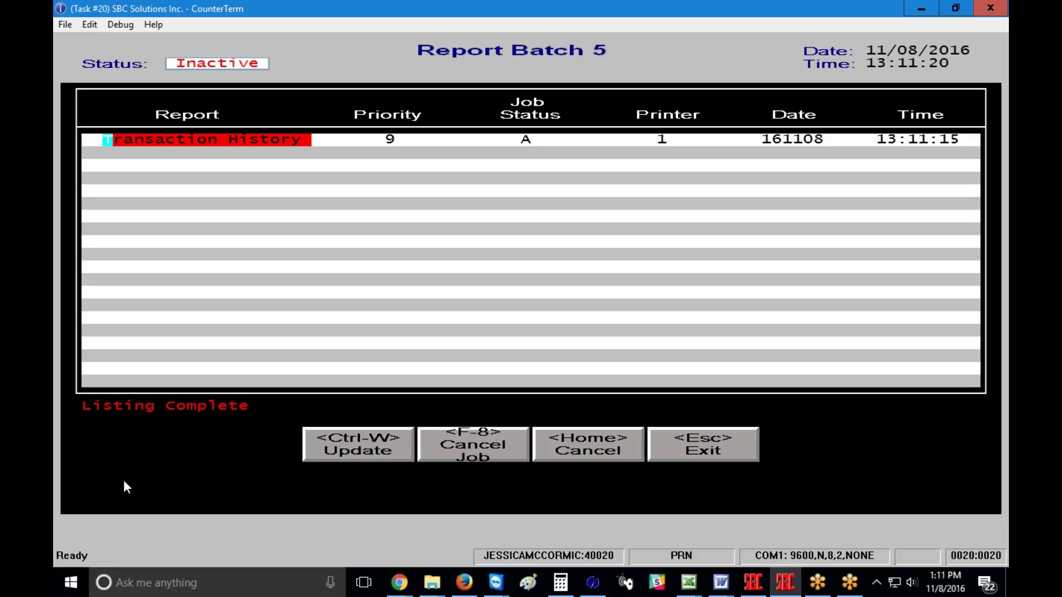
{"action": "type", "text": "F5"}
{"action": "type", "text": "K-"}
{"action": "type", "text": "Trans Li"}
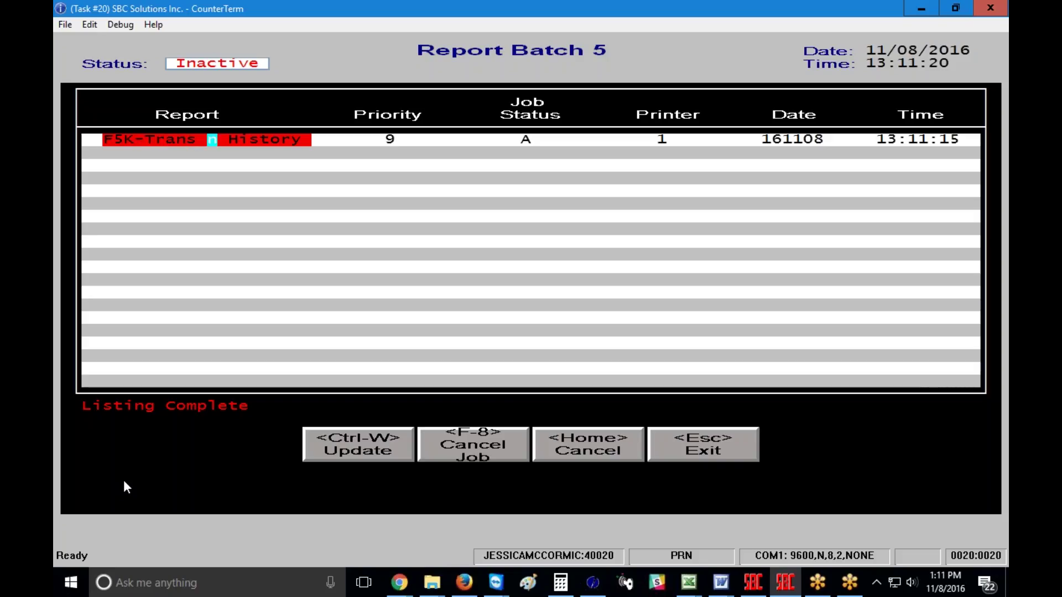
{"action": "type", "text": "st #1"}
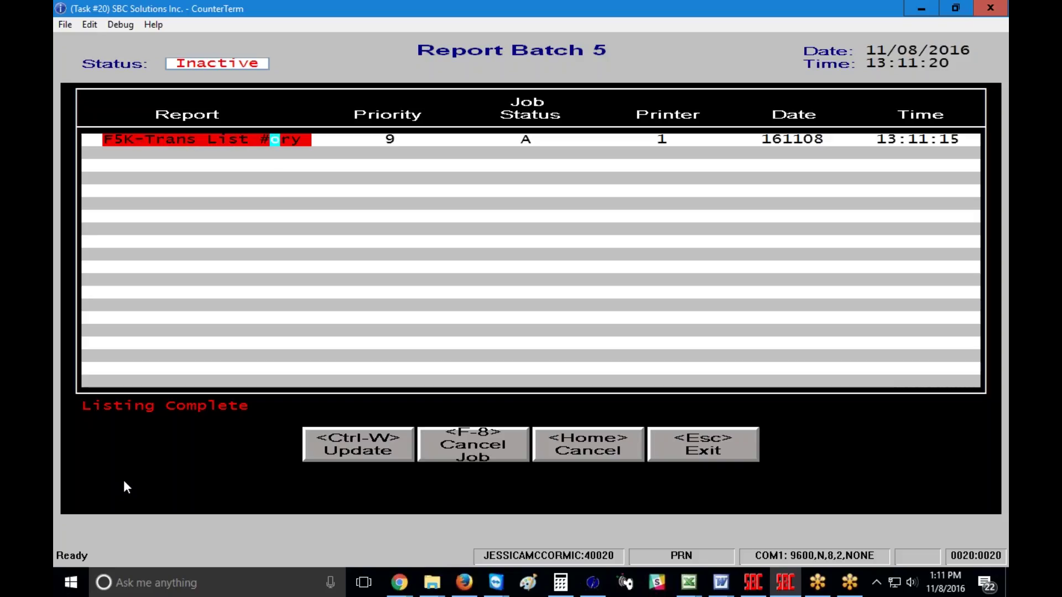
{"action": "type", "text": "09"}
{"action": "key", "text": "Return"}
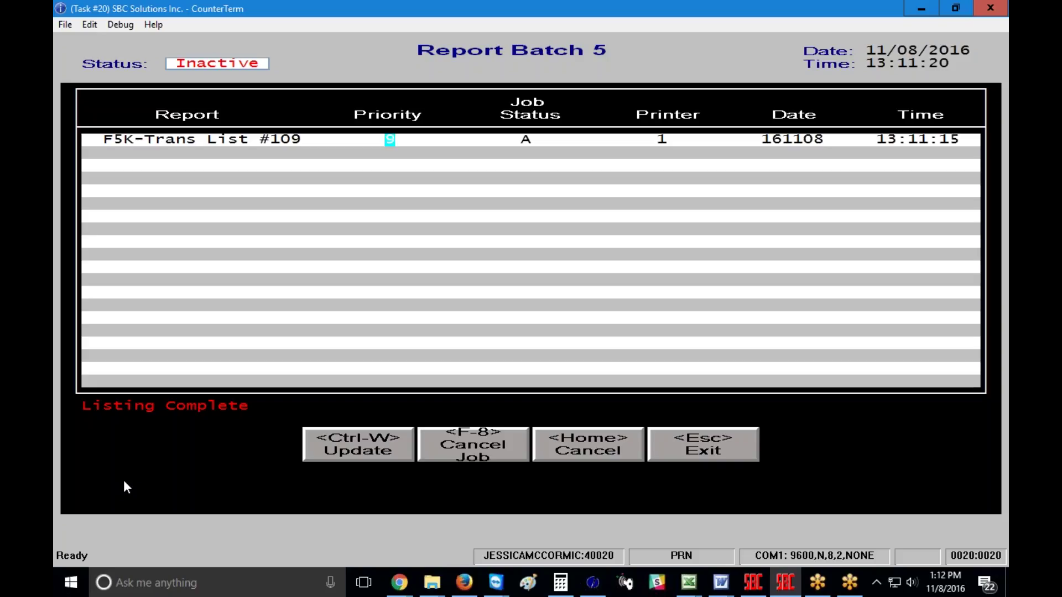
Step: Keep the job's priority, status and printer, set its date to 000000 and time to 00:00:01, and save the changes
{"action": "key", "text": "Return"}
{"action": "key", "text": "Return"}
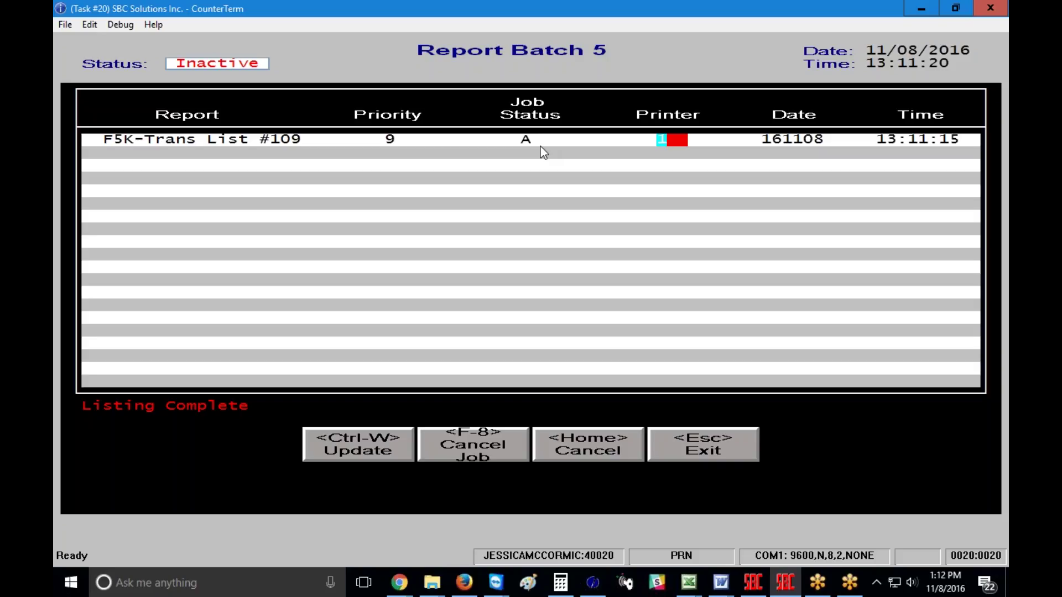
{"action": "key", "text": "Return"}
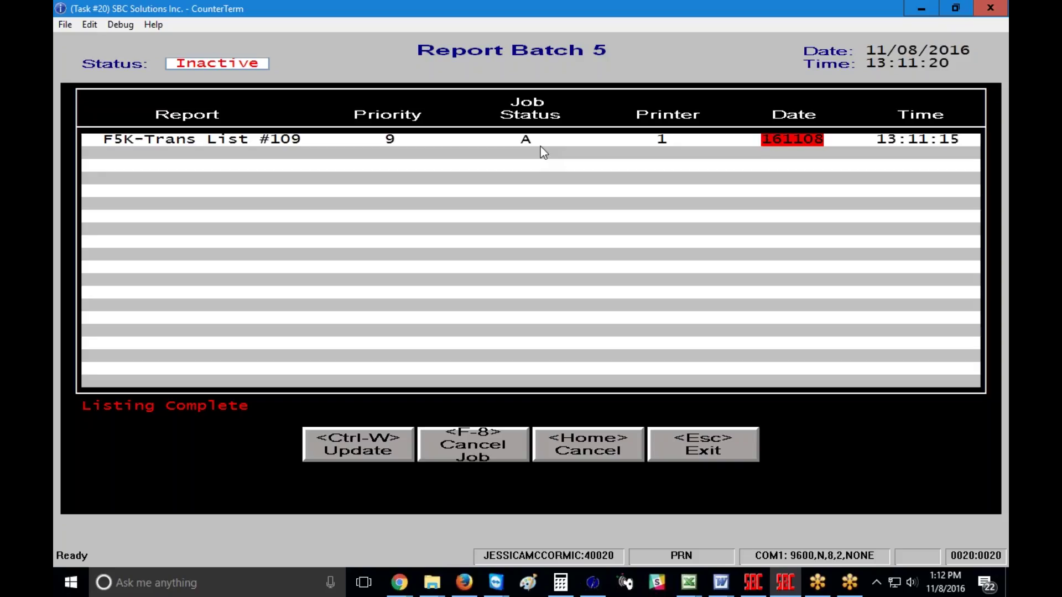
{"action": "type", "text": "0"}
{"action": "key", "text": "Return"}
{"action": "type", "text": "00:00:"}
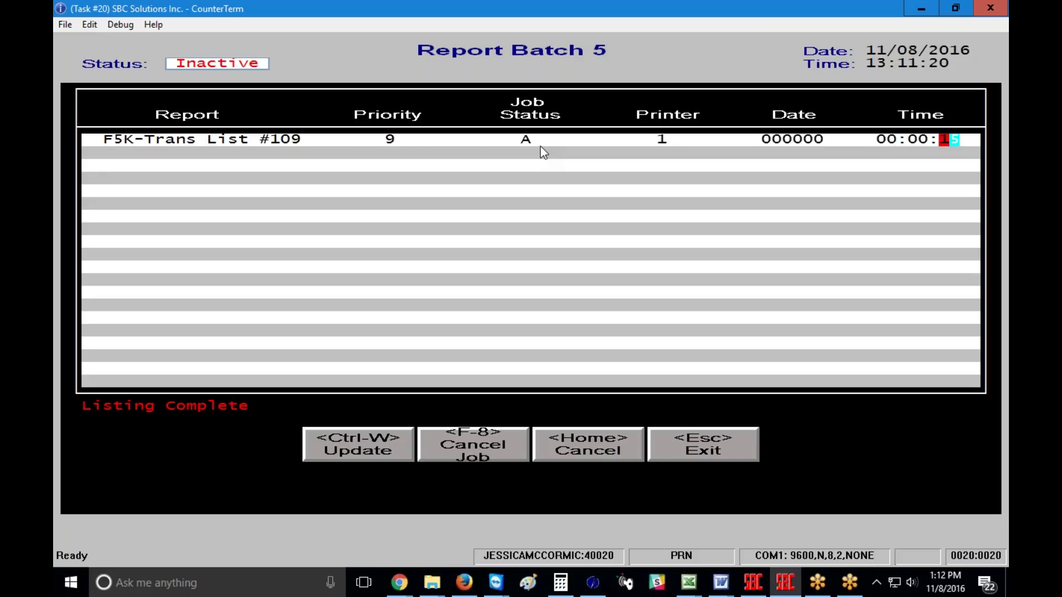
{"action": "type", "text": "01"}
{"action": "key", "text": "Return"}
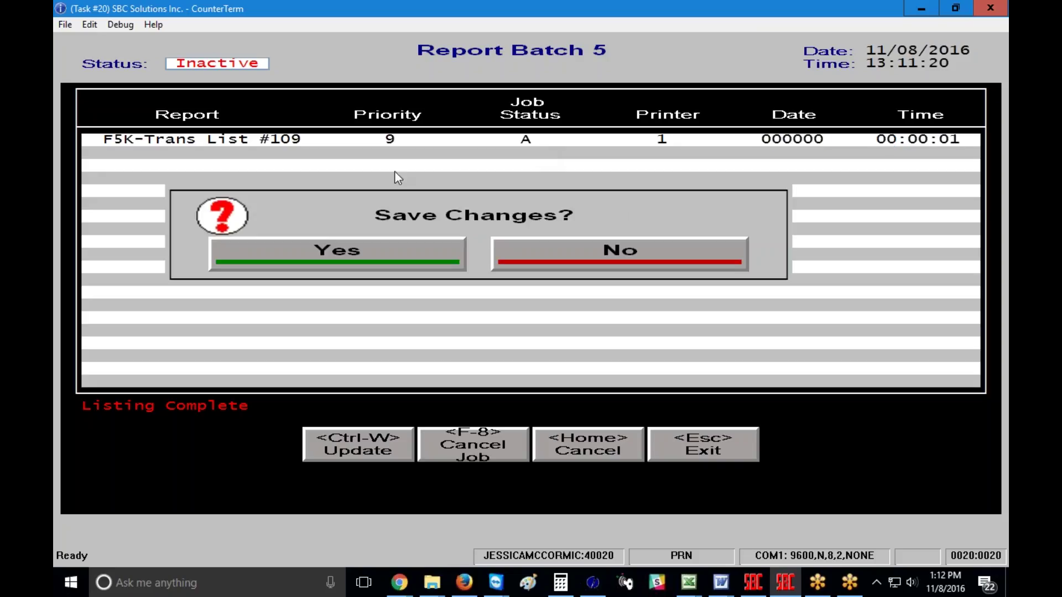
{"action": "left_click", "coordinate": [383, 257]}
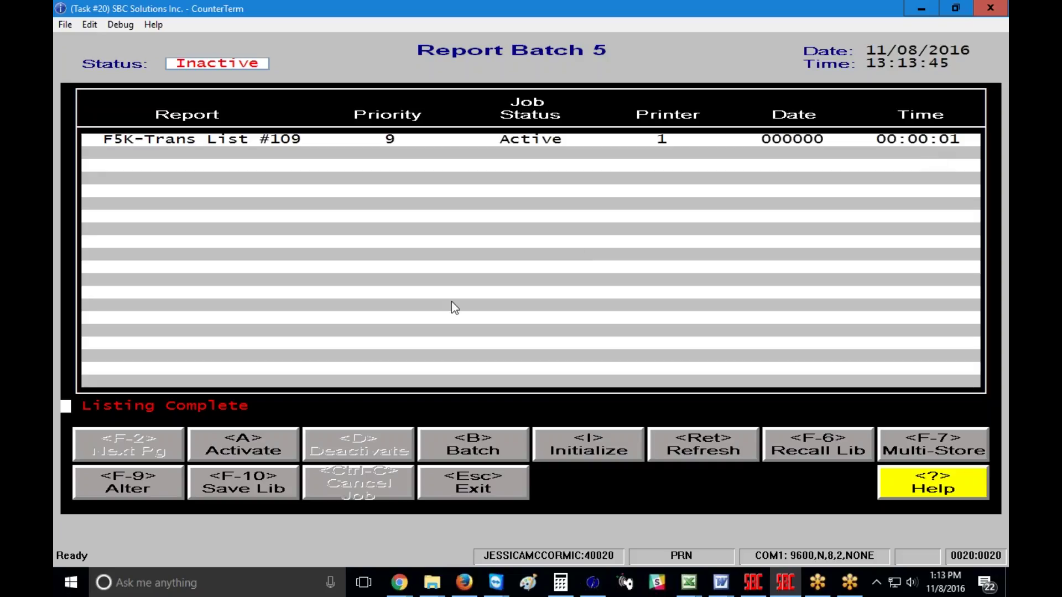
Step: Save the batch job to the library as option AL, titled Account Ticket Listing-W, with security level 0 and no password
{"action": "left_click", "coordinate": [264, 489]}
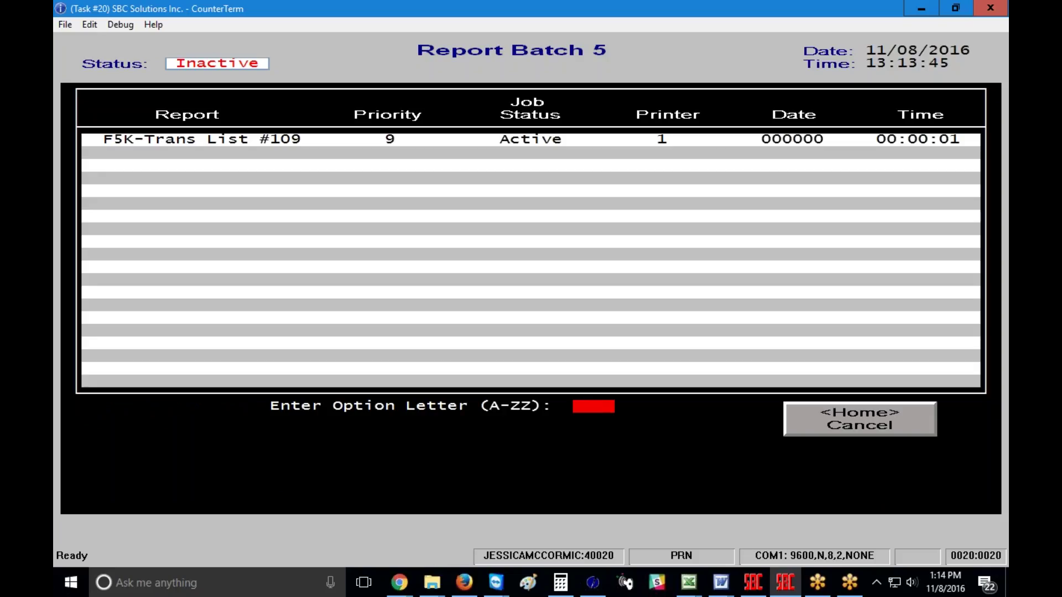
{"action": "type", "text": "a"}
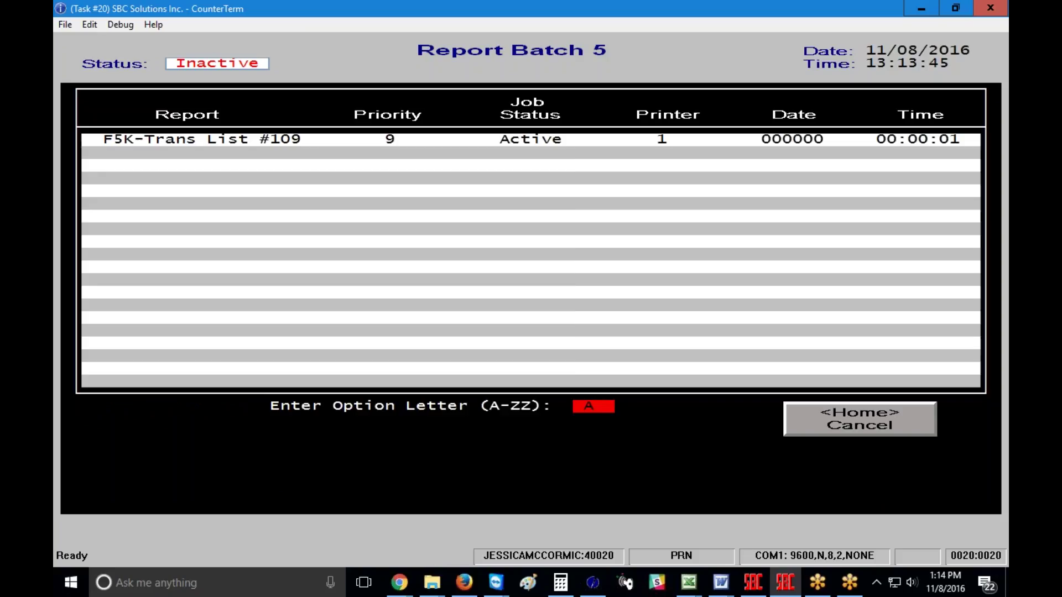
{"action": "key", "text": "Return"}
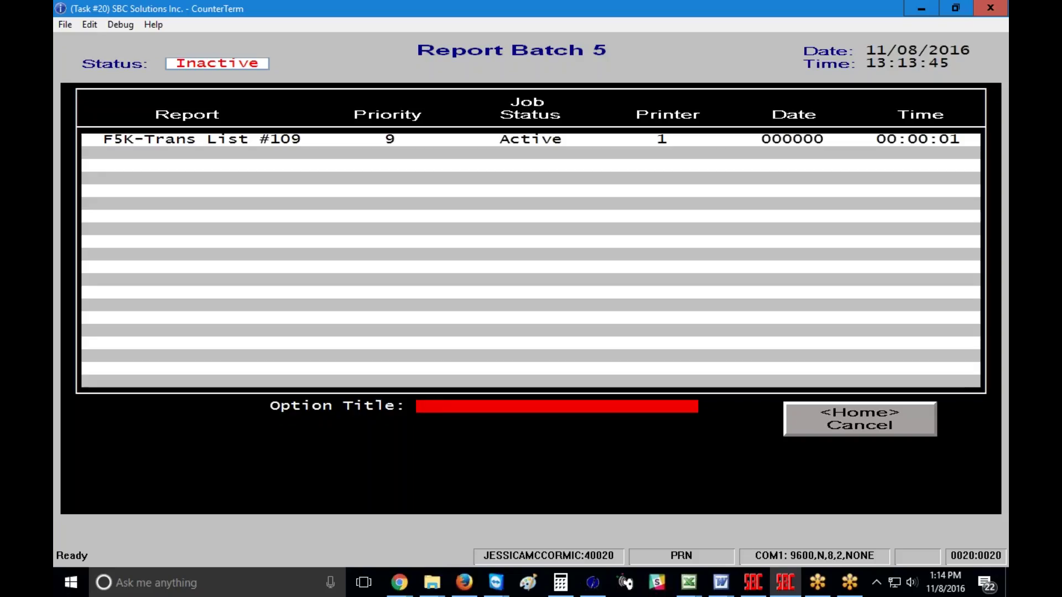
{"action": "type", "text": "Account Ticket Listing"}
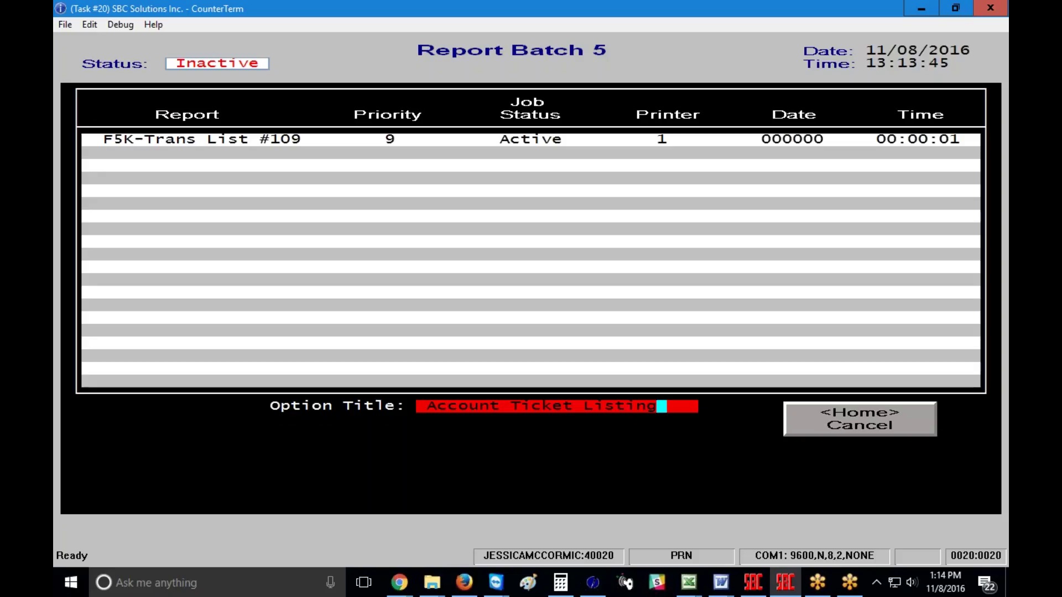
{"action": "type", "text": "-W"}
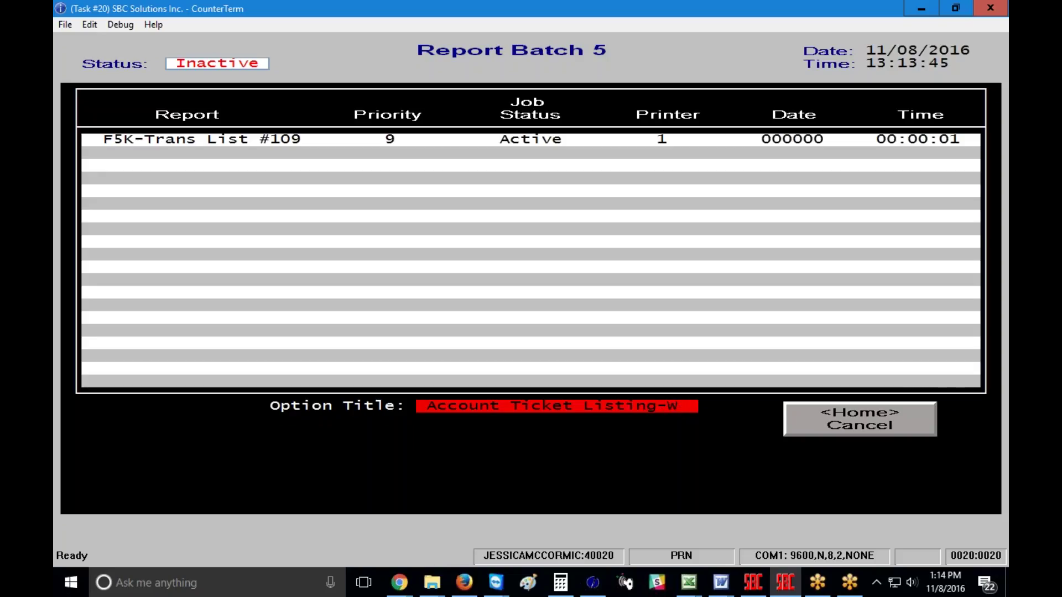
{"action": "key", "text": "Return"}
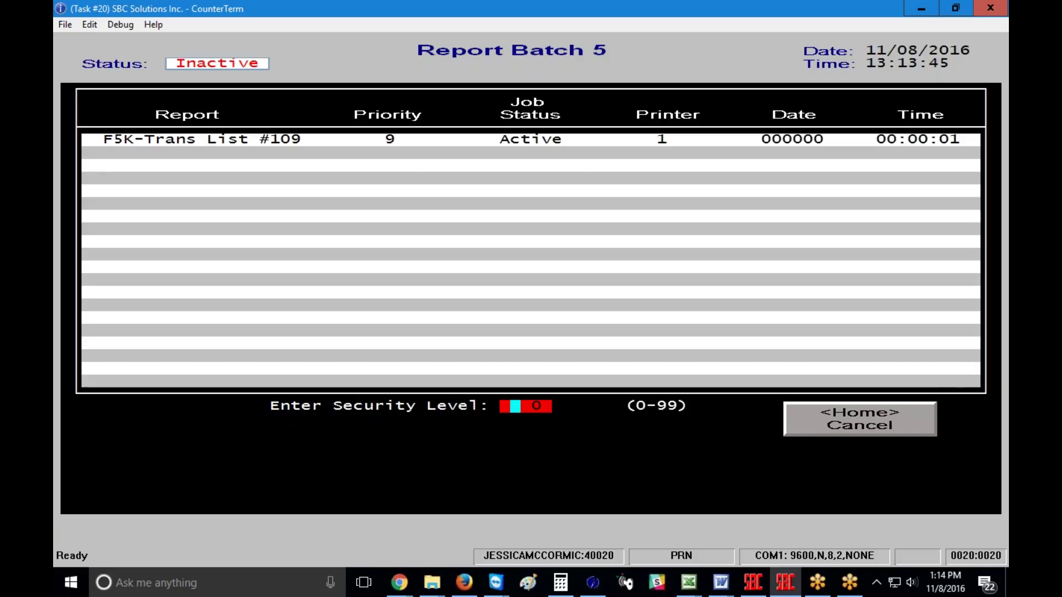
{"action": "key", "text": "Return"}
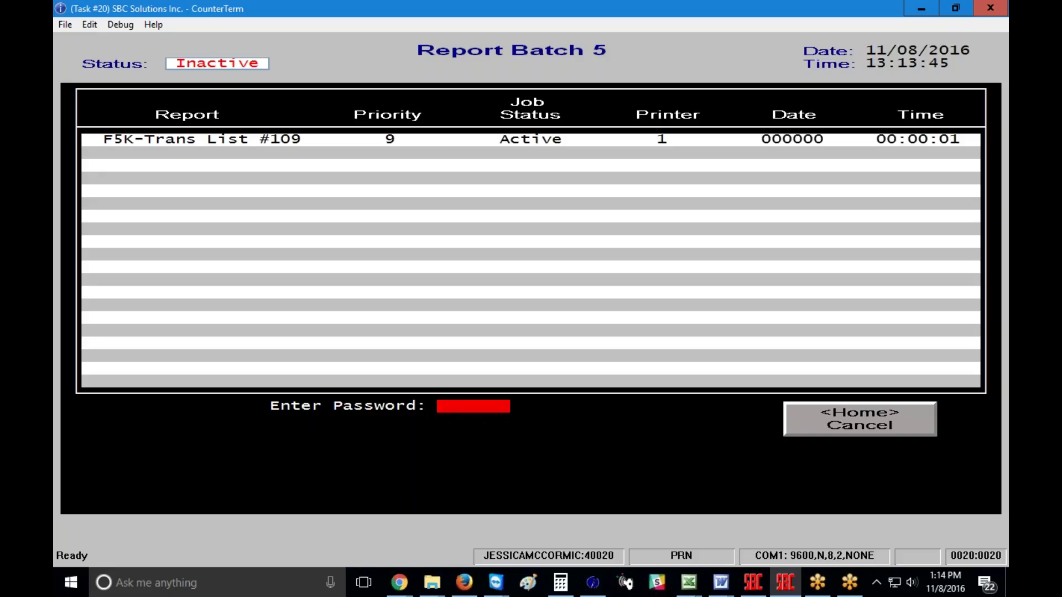
{"action": "key", "text": "Return"}
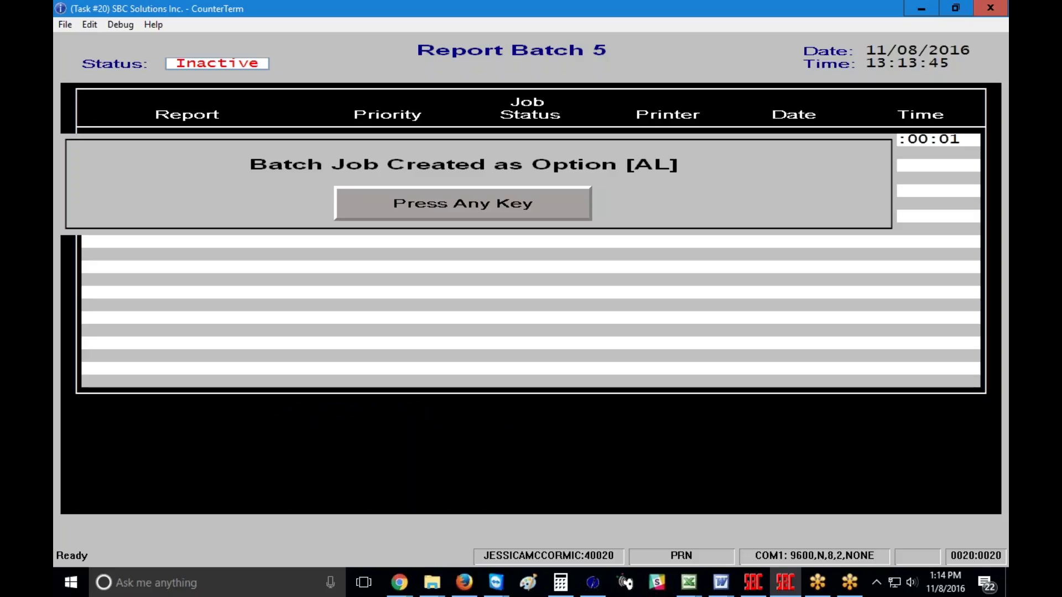
{"action": "key", "text": "Return"}
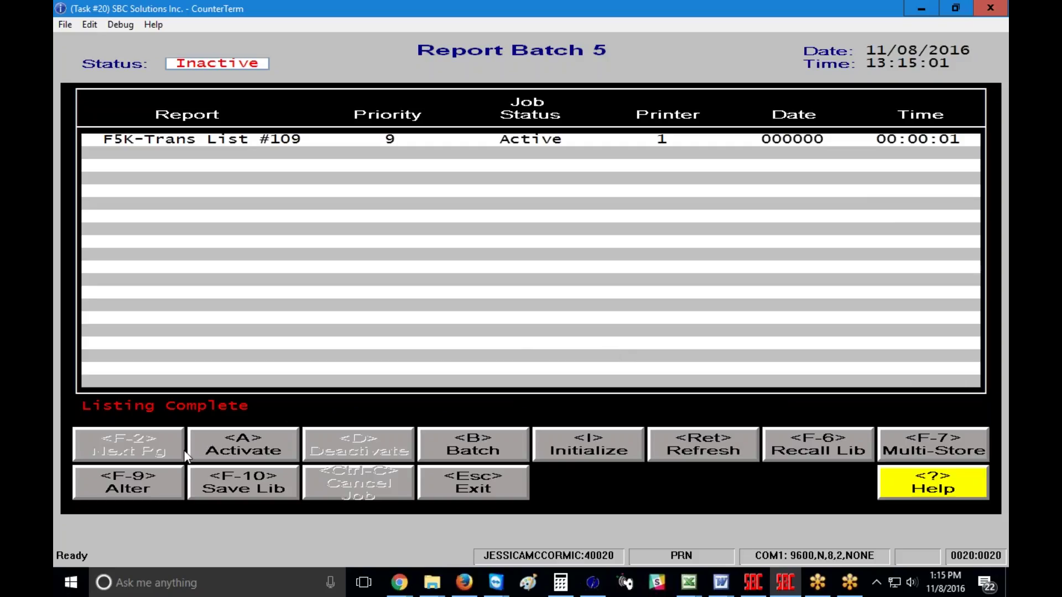
{"action": "left_click", "coordinate": [150, 498]}
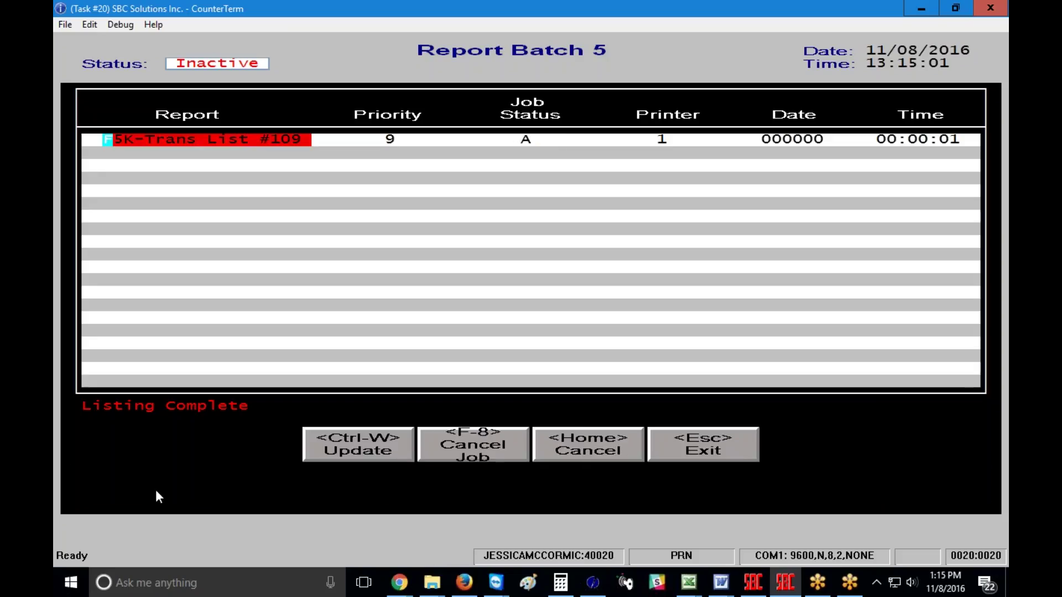
{"action": "key", "text": "Tab"}
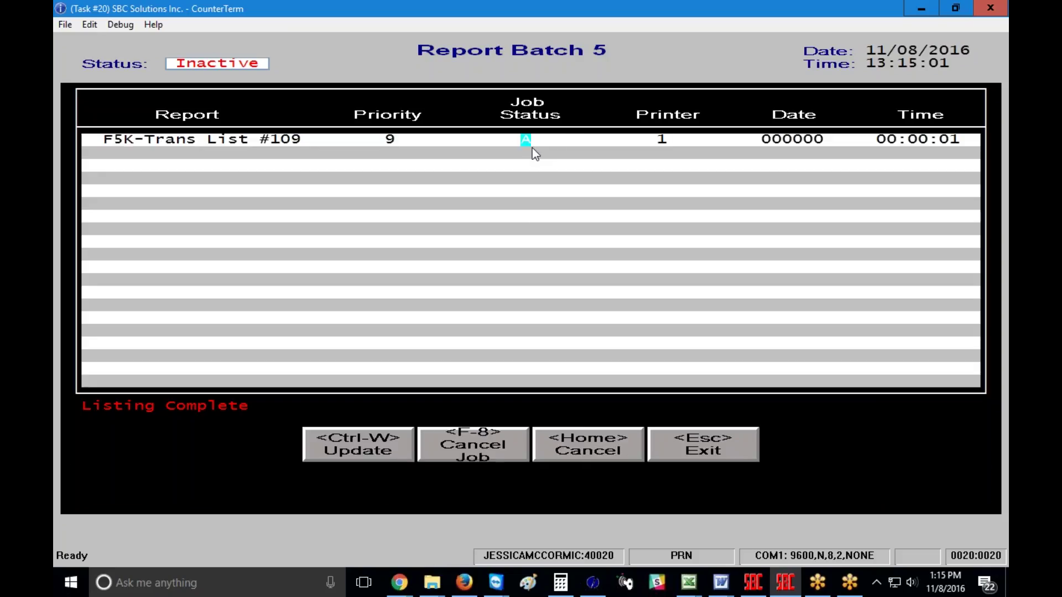
{"action": "type", "text": "C"}
{"action": "left_click", "coordinate": [578, 442]}
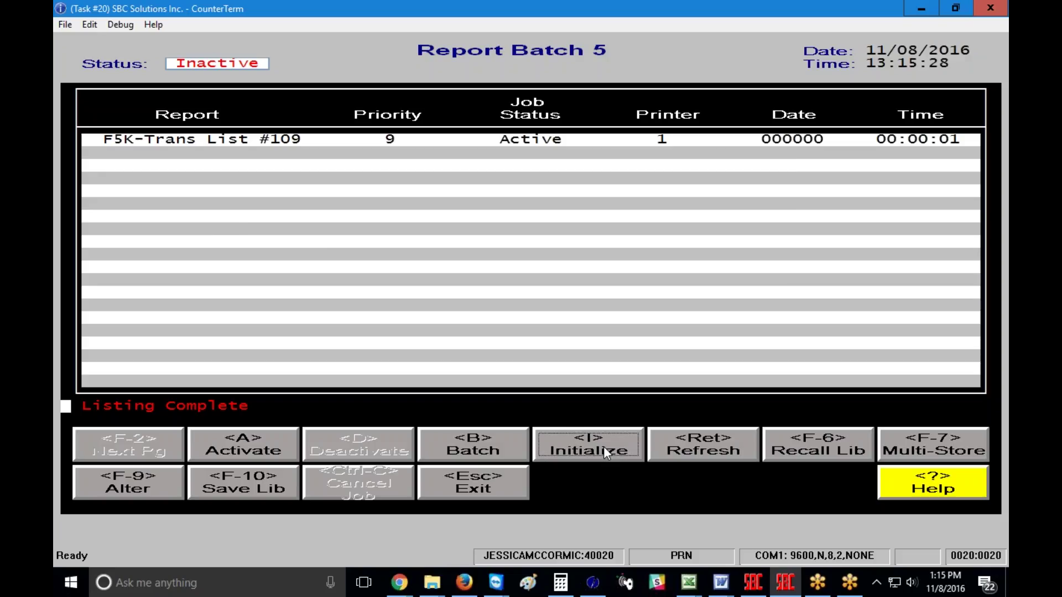
Step: Initialize the report batch 5 file and check the list of saved library jobs without recalling one
{"action": "left_click", "coordinate": [603, 448]}
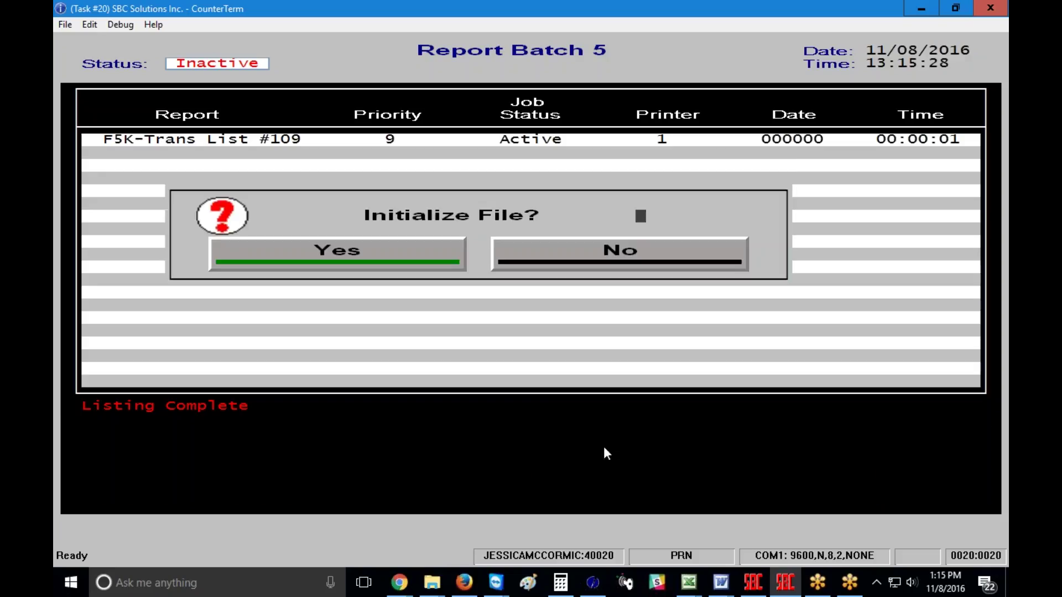
{"action": "left_click", "coordinate": [348, 253]}
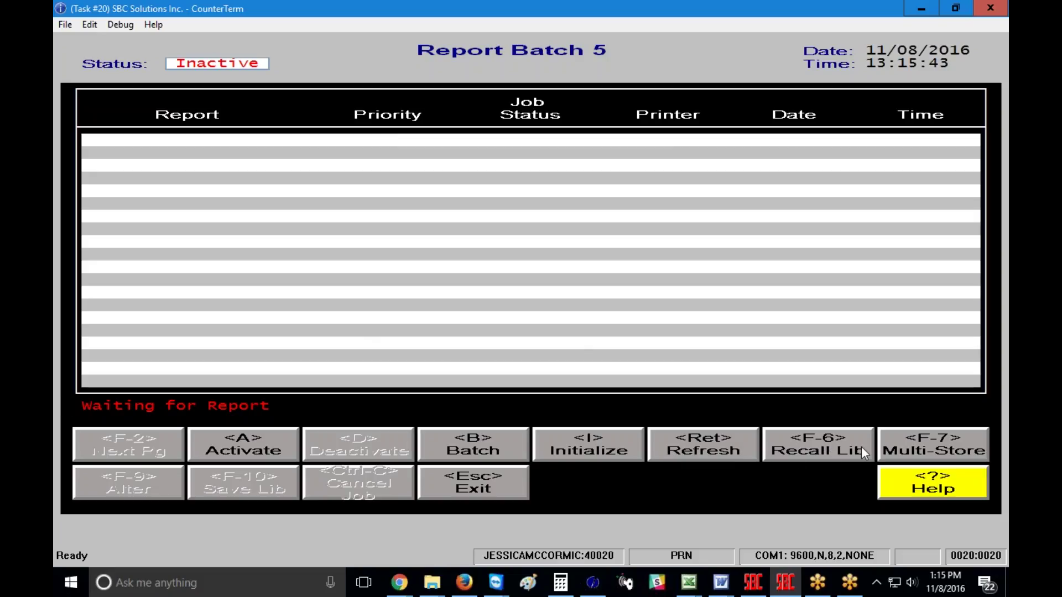
{"action": "left_click", "coordinate": [820, 444]}
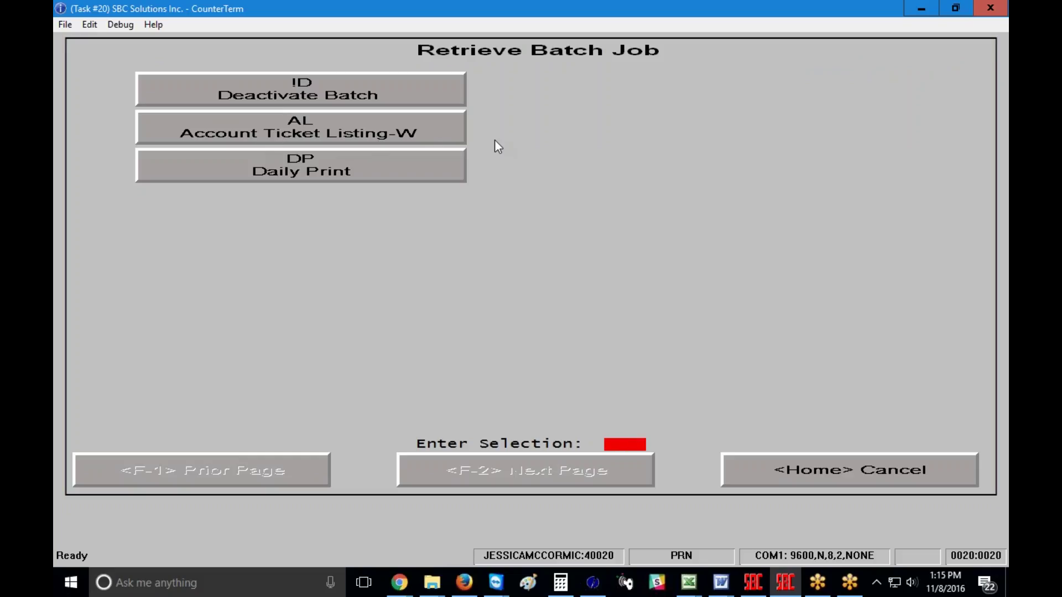
{"action": "key", "text": "Home"}
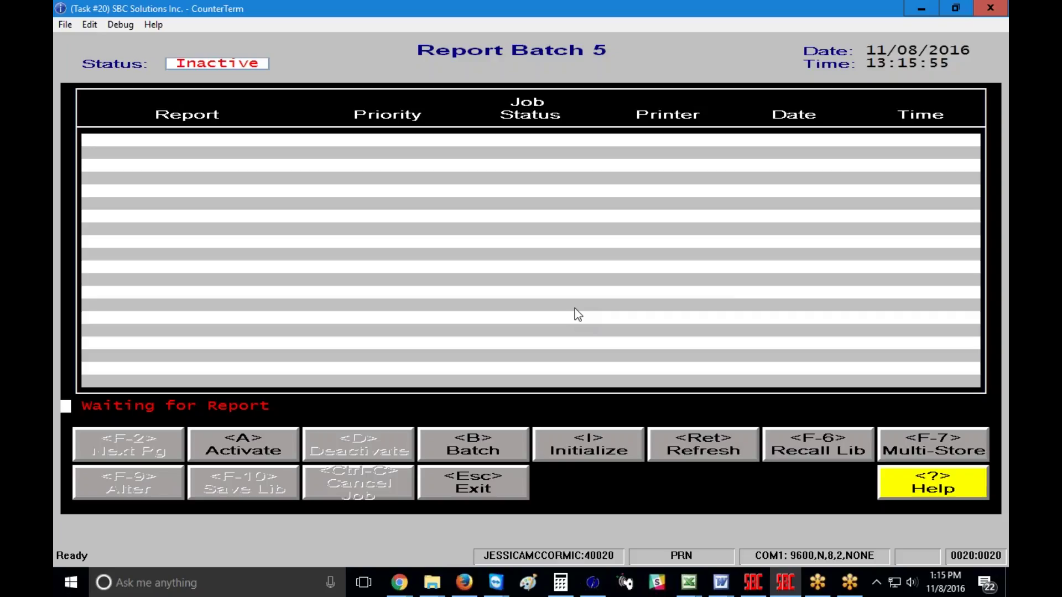
Step: Open batch scheduling for batch 6 and add a new SKED record
{"action": "key", "text": "Escape"}
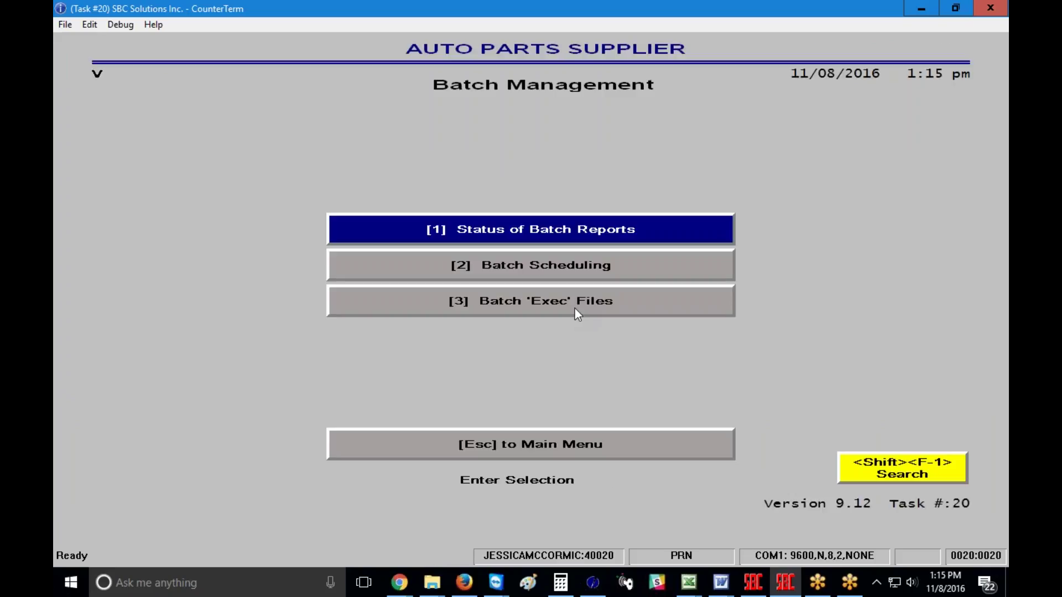
{"action": "key", "text": "Down"}
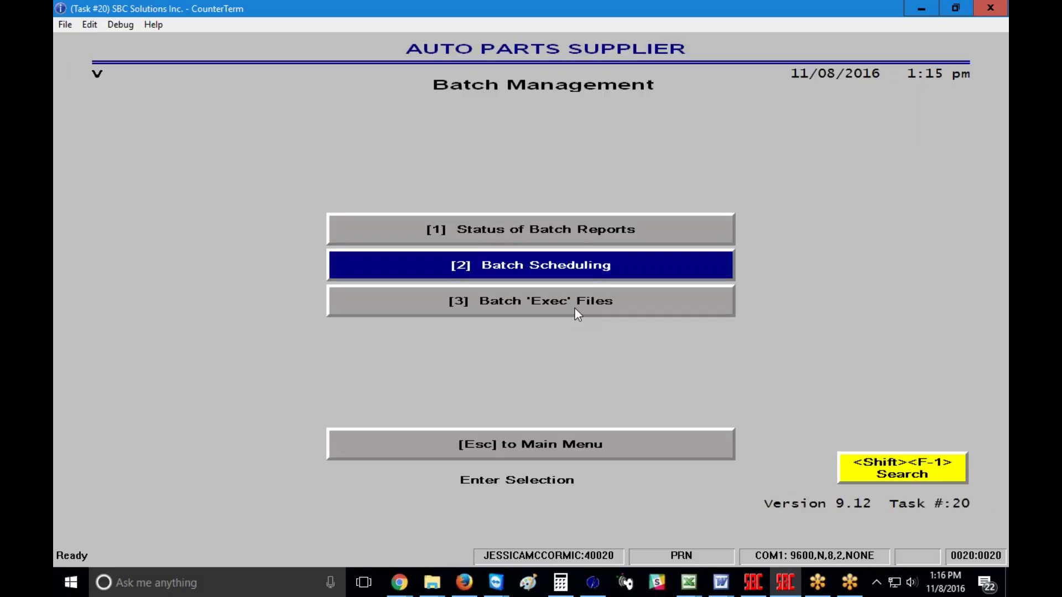
{"action": "key", "text": "Return"}
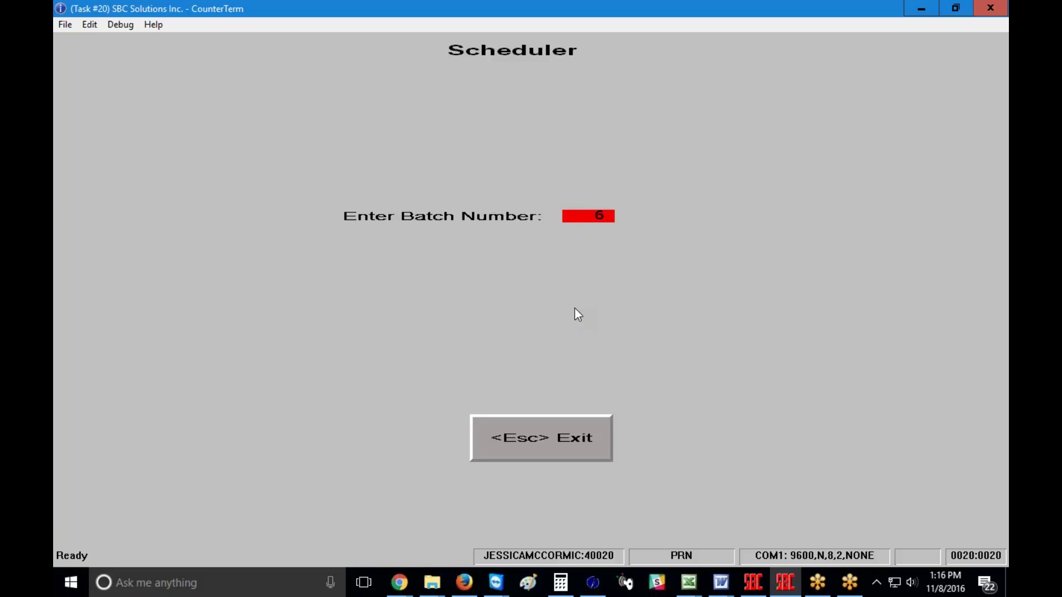
{"action": "key", "text": "Return"}
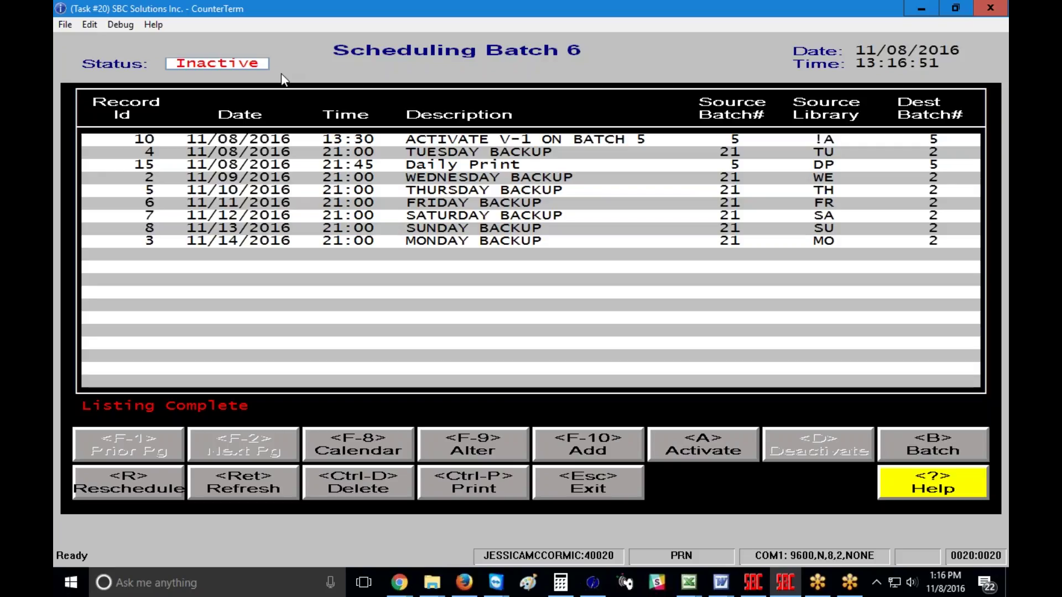
{"action": "left_click", "coordinate": [601, 446]}
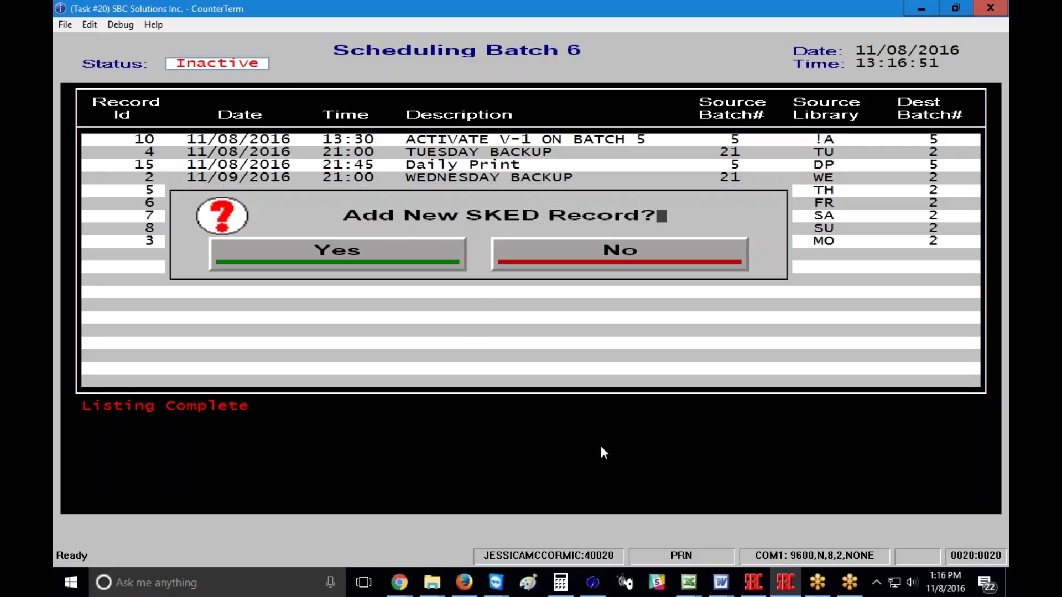
{"action": "left_click", "coordinate": [352, 251]}
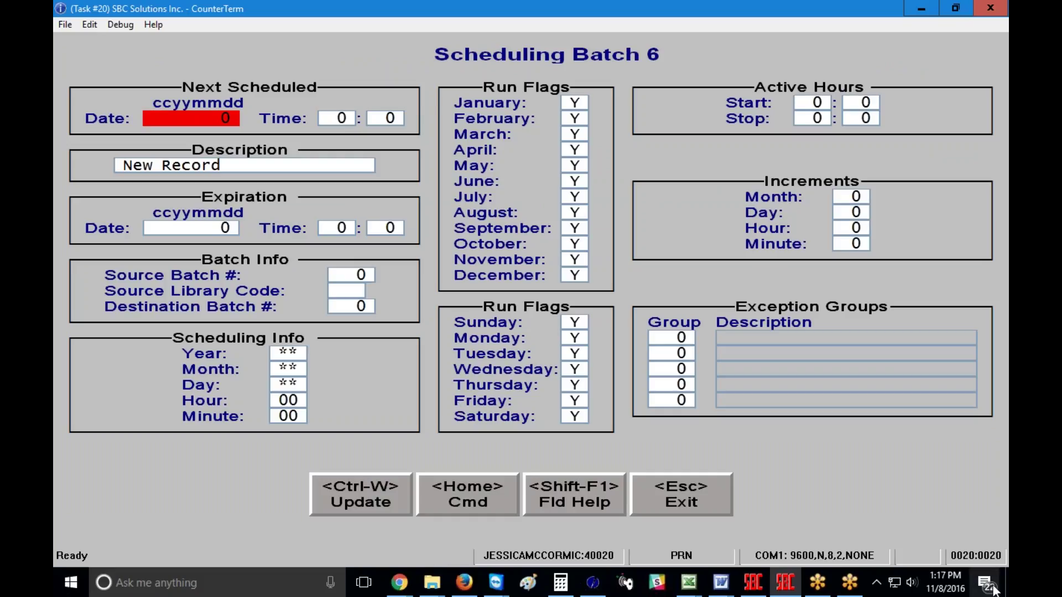
Step: Check the calendar for the coming Sunday and set the new record's next scheduled date to 20161113 and time to 19:00
{"action": "left_click", "coordinate": [955, 588]}
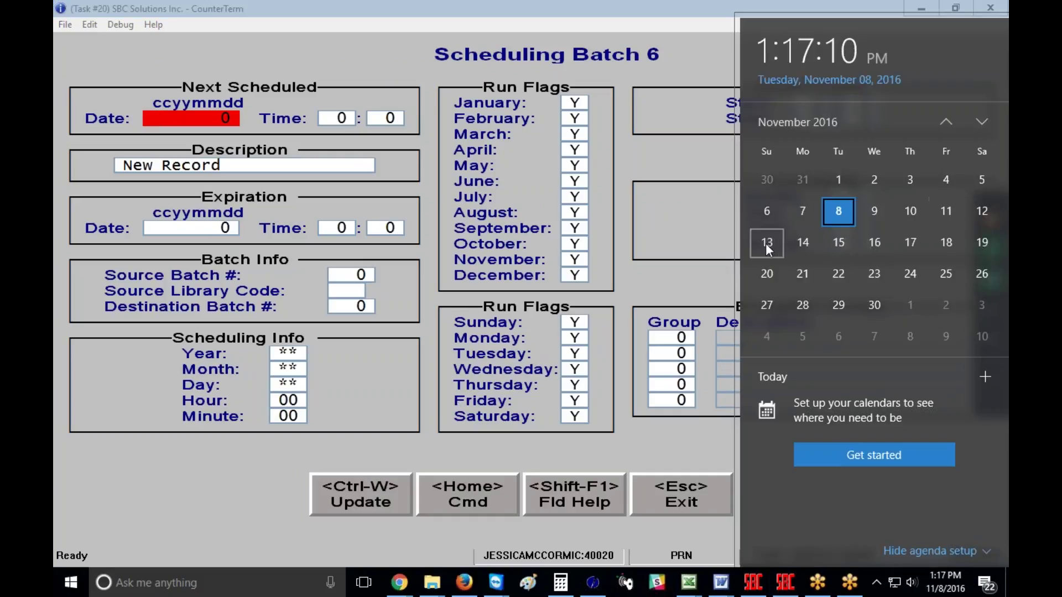
{"action": "left_click", "coordinate": [676, 59]}
{"action": "type", "text": "20161113"}
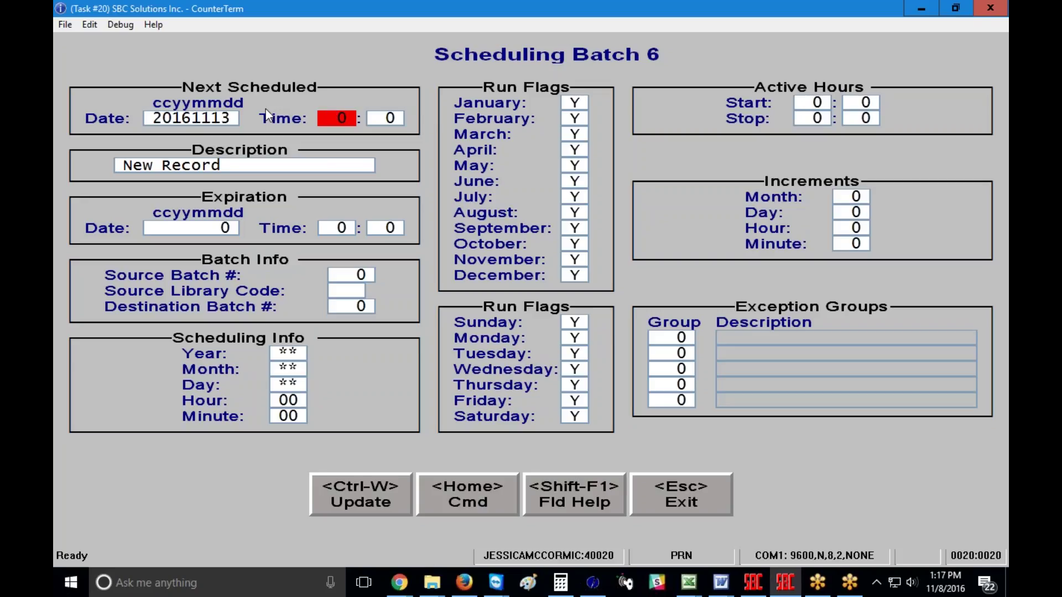
{"action": "type", "text": "19"}
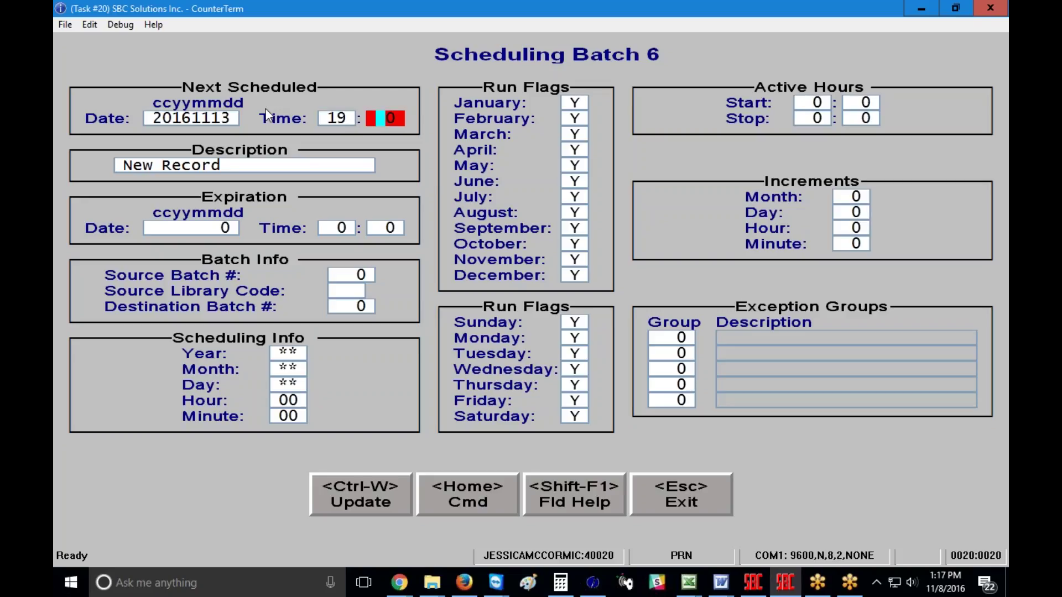
{"action": "key", "text": "Tab"}
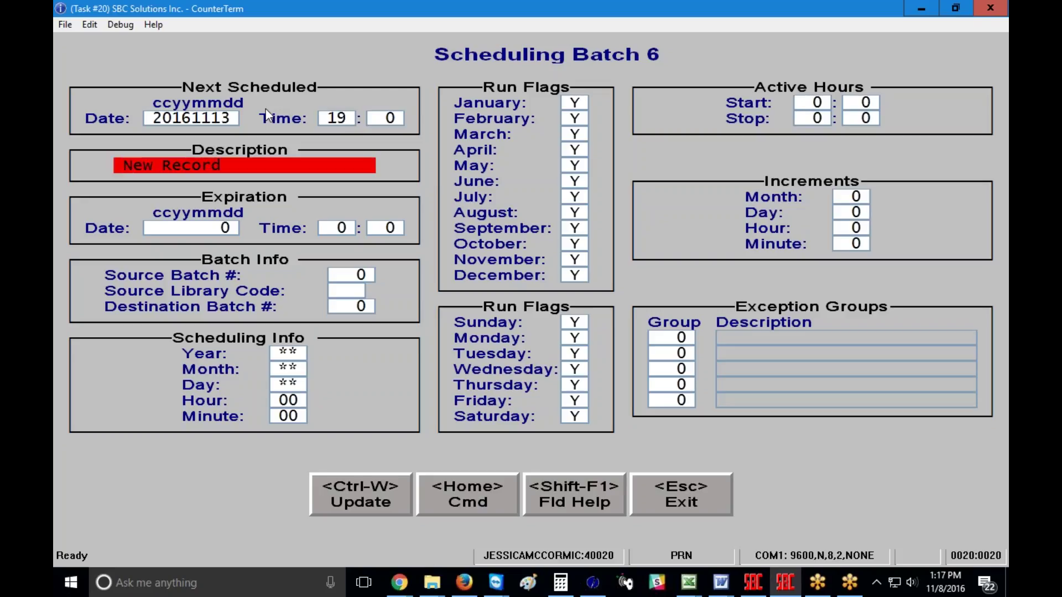
Step: Leave the expiration blank and set source batch 5, source library code AL and destination batch 5 for the new record
{"action": "key", "text": "Tab"}
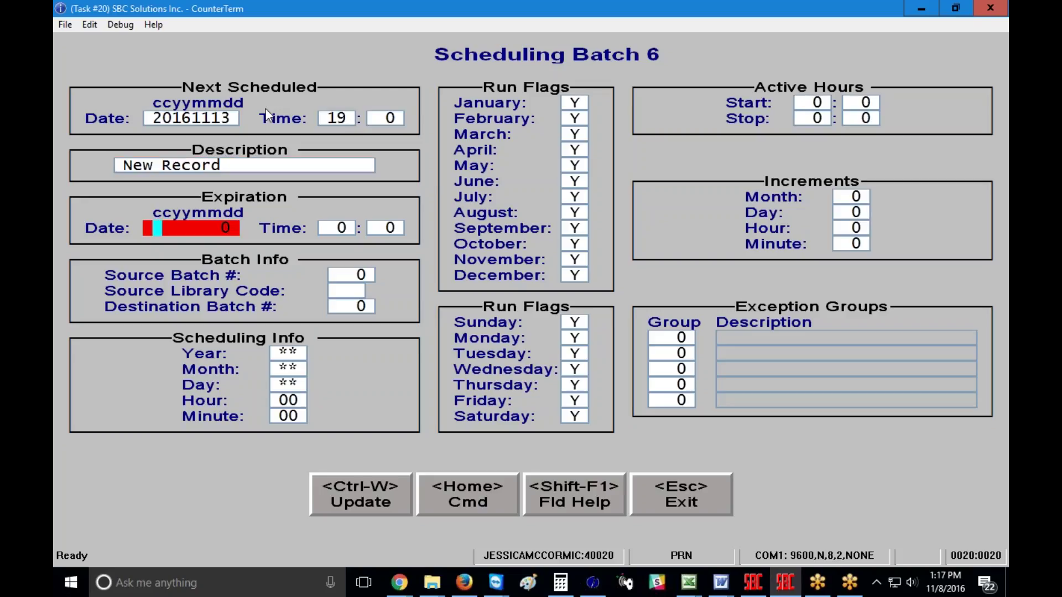
{"action": "key", "text": "Tab"}
{"action": "key", "text": "Tab"}
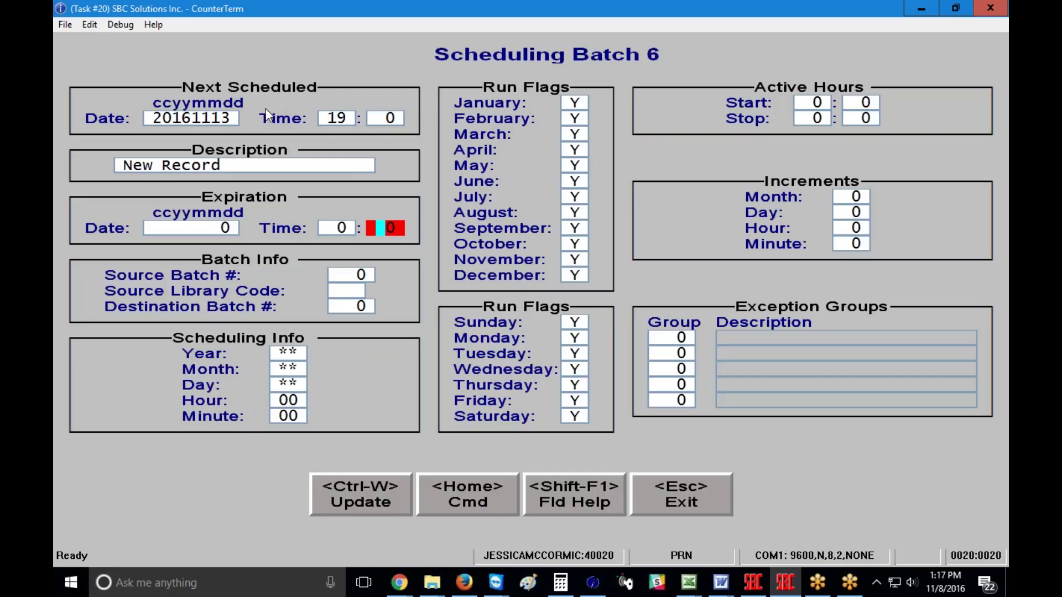
{"action": "key", "text": "Tab"}
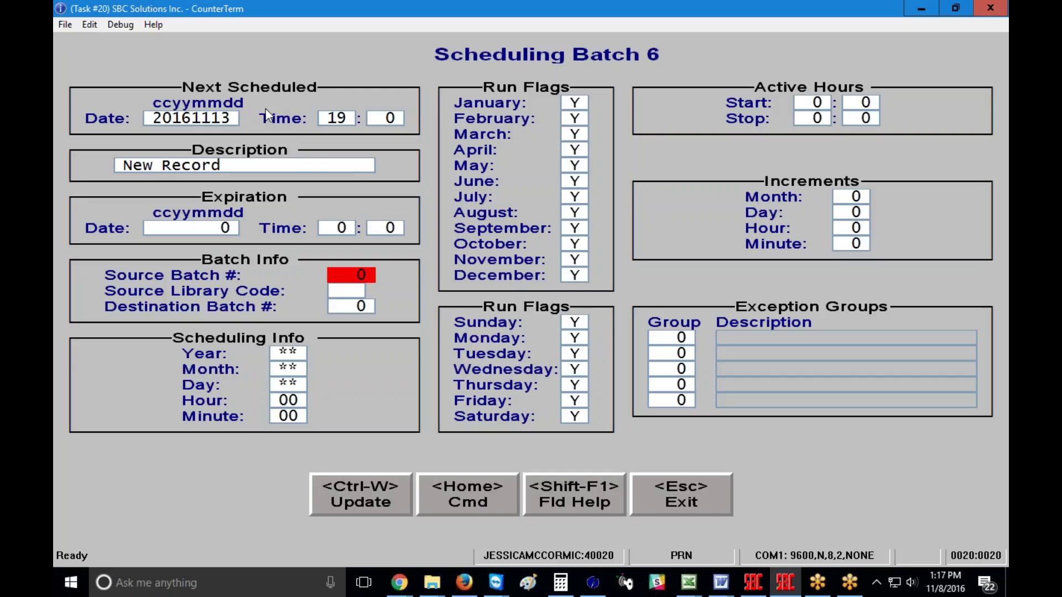
{"action": "type", "text": "5"}
{"action": "key", "text": "Tab"}
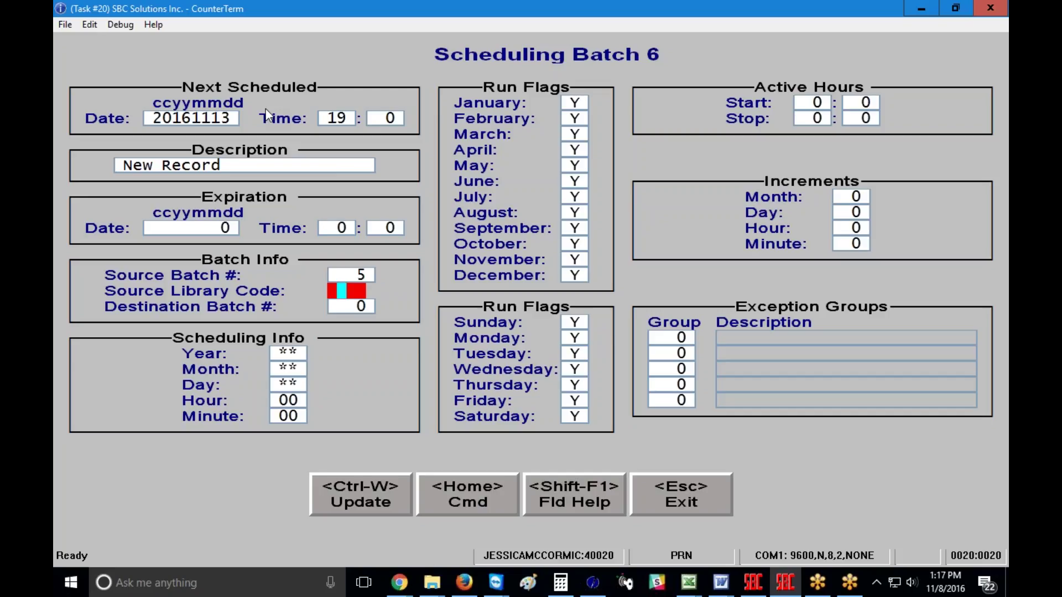
{"action": "type", "text": "AL"}
{"action": "key", "text": "Tab"}
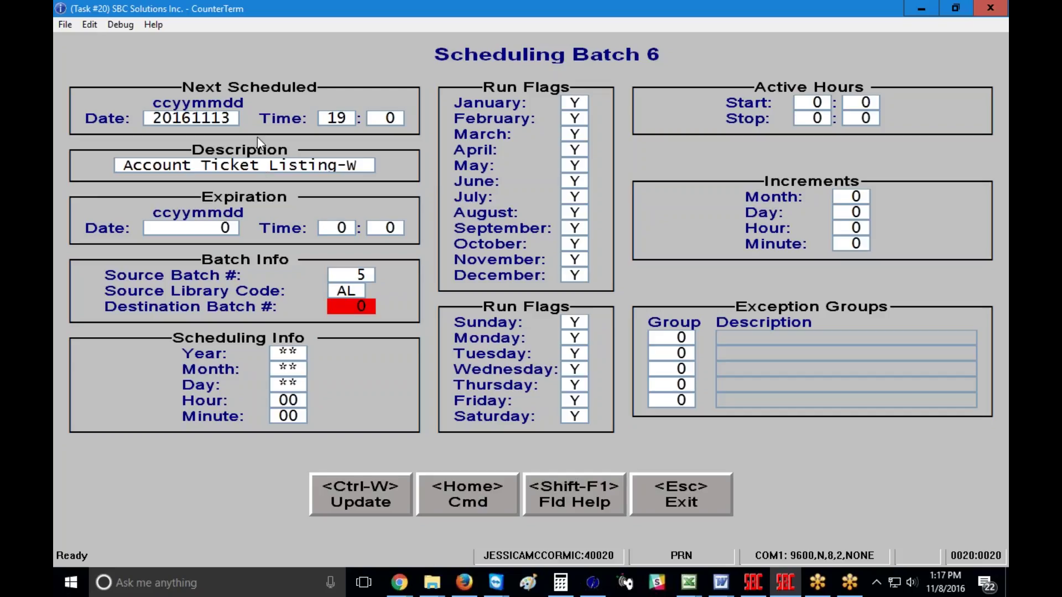
{"action": "type", "text": "5"}
{"action": "key", "text": "Tab"}
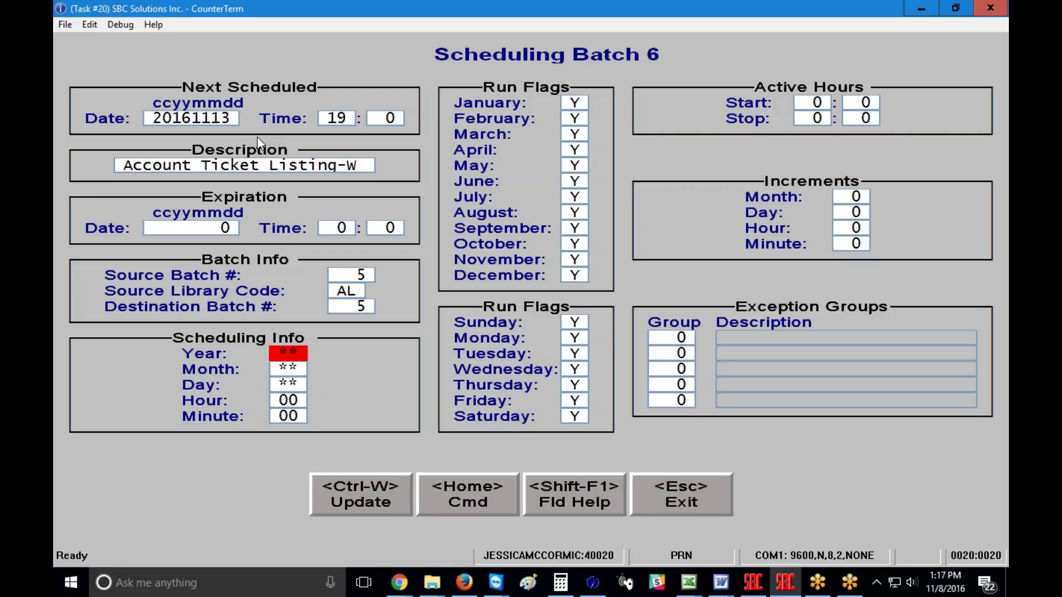
Step: Keep the wildcard year, month and day in the scheduling info and set the scheduling hour to 19
{"action": "key", "text": "Tab"}
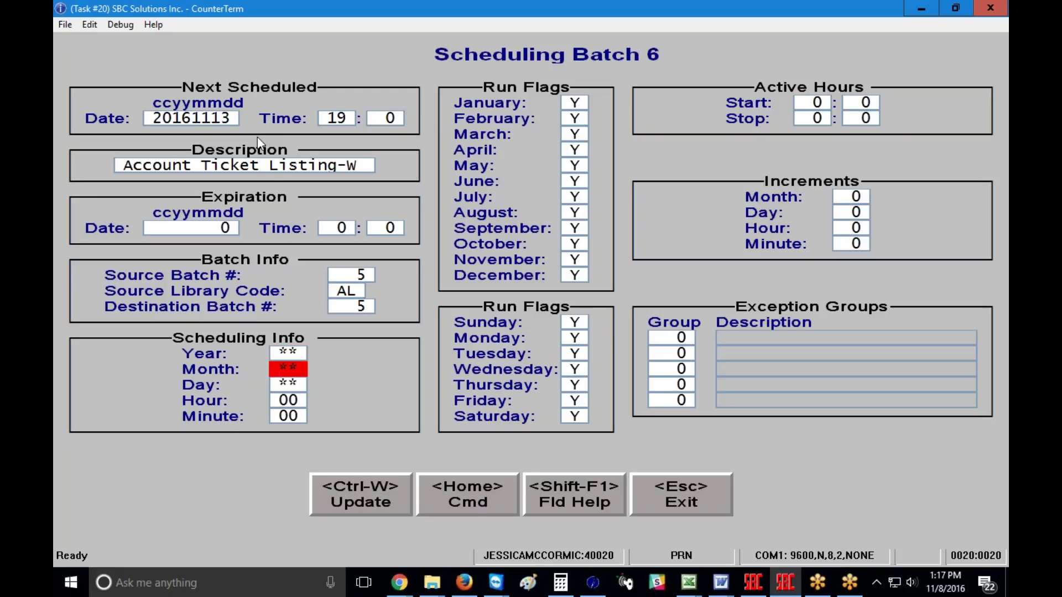
{"action": "key", "text": "Tab"}
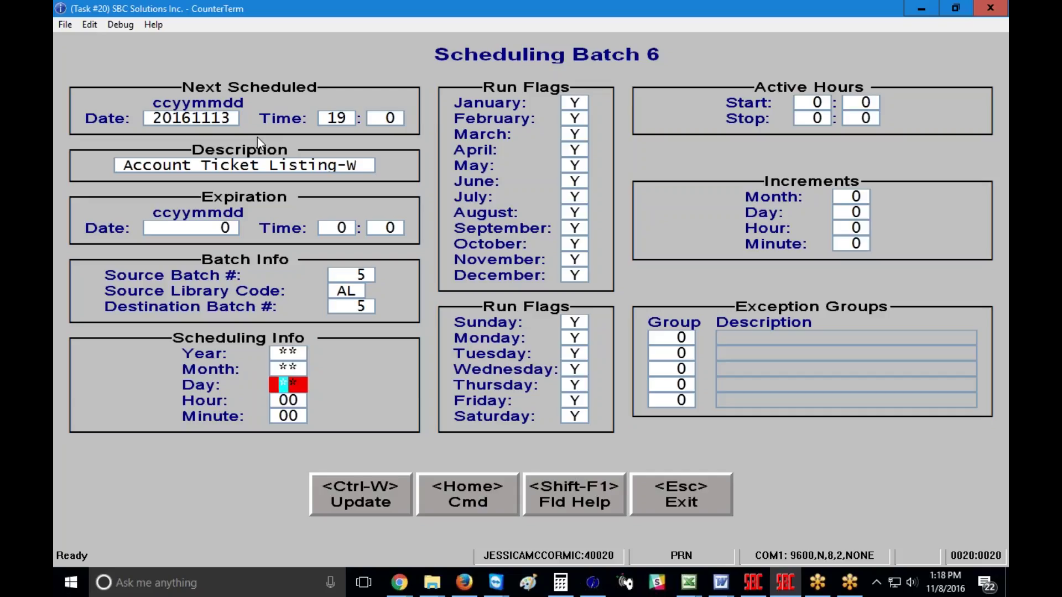
{"action": "key", "text": "Return"}
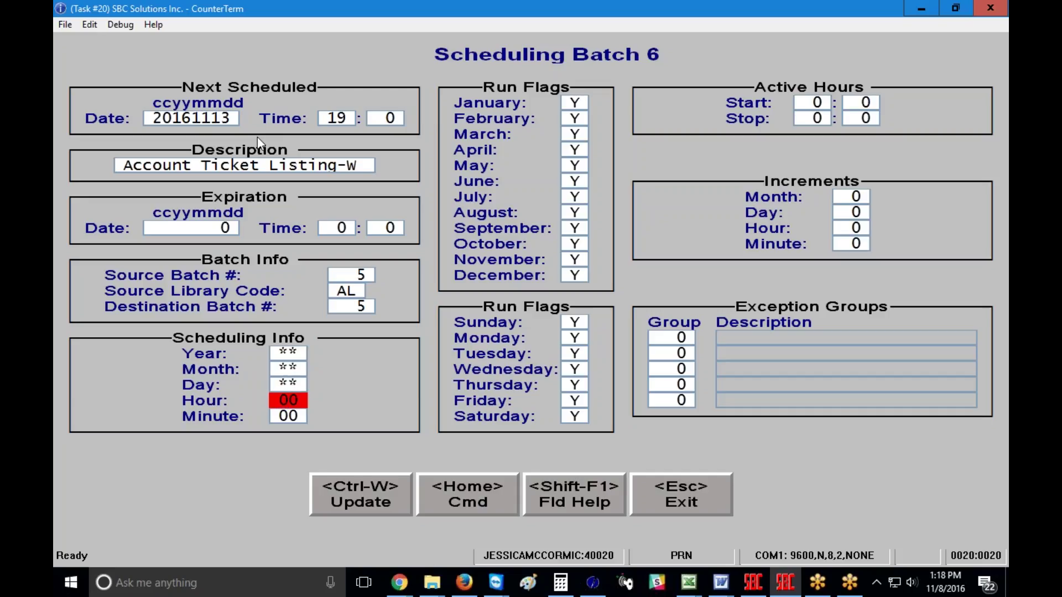
{"action": "type", "text": "19"}
{"action": "key", "text": "Return"}
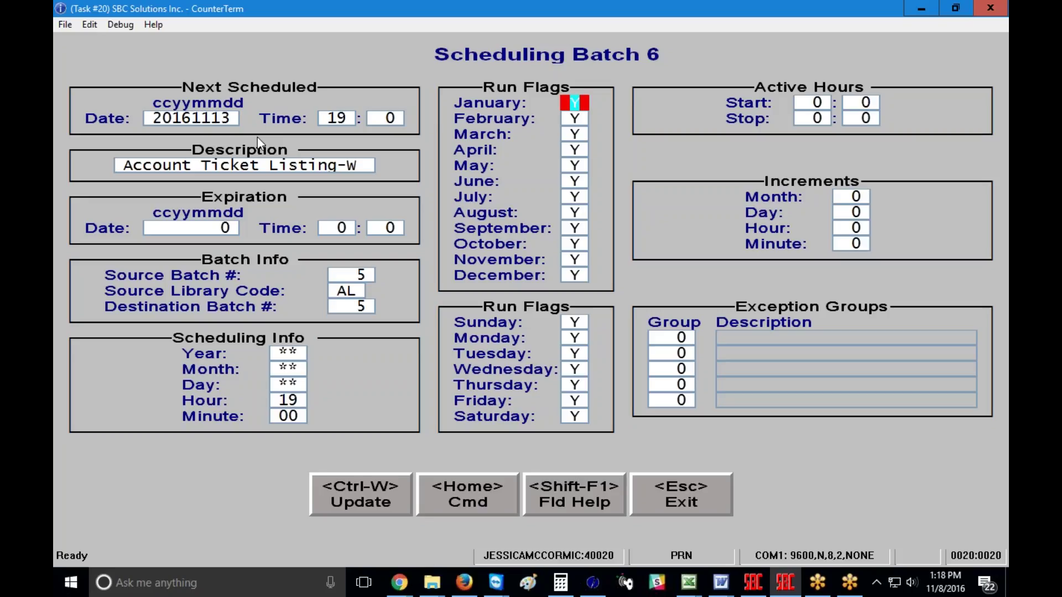
Step: Keep all month run flags and Sunday at Y, and set the Monday through Saturday run flags to N
{"action": "key", "text": "Return"}
{"action": "key", "text": "Return"}
{"action": "key", "text": "Return"}
{"action": "key", "text": "Return"}
{"action": "key", "text": "Return"}
{"action": "key", "text": "Return"}
{"action": "key", "text": "Return"}
{"action": "key", "text": "Return"}
{"action": "key", "text": "Return"}
{"action": "key", "text": "Return"}
{"action": "key", "text": "Return"}
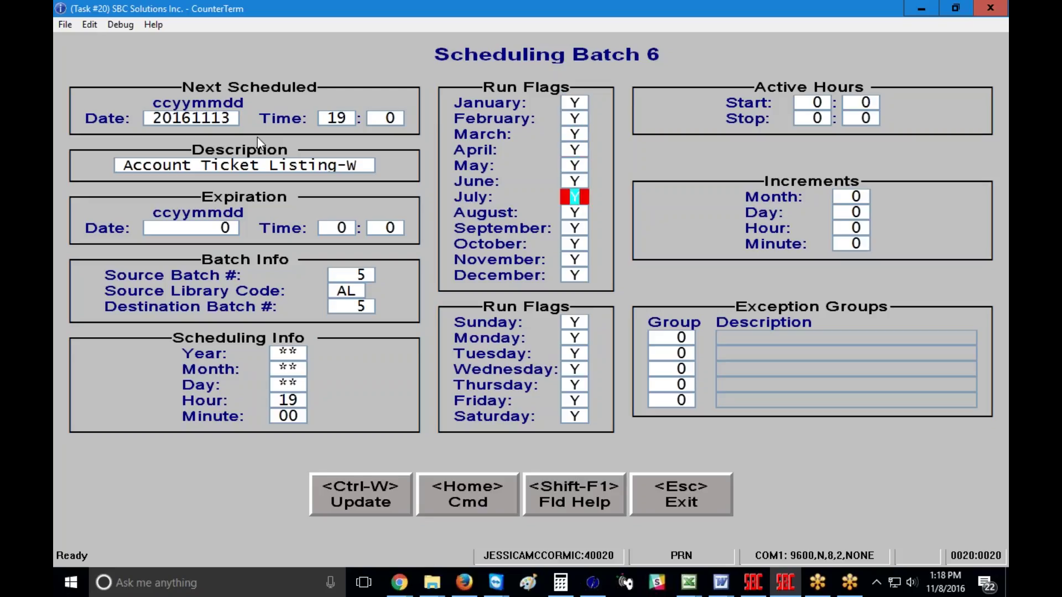
{"action": "key", "text": "Return"}
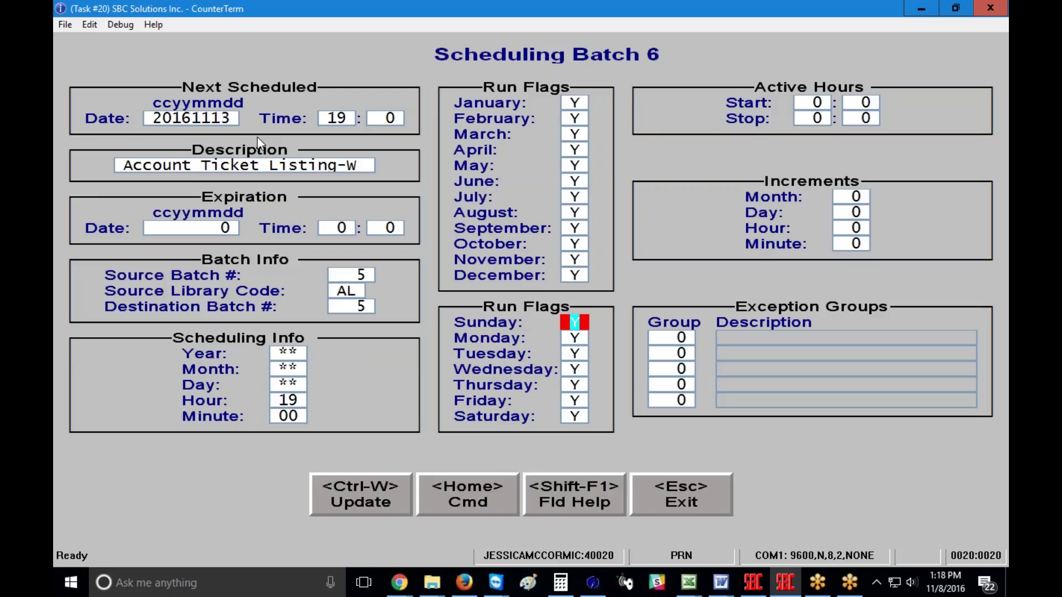
{"action": "key", "text": "Return"}
{"action": "type", "text": "NNNN"}
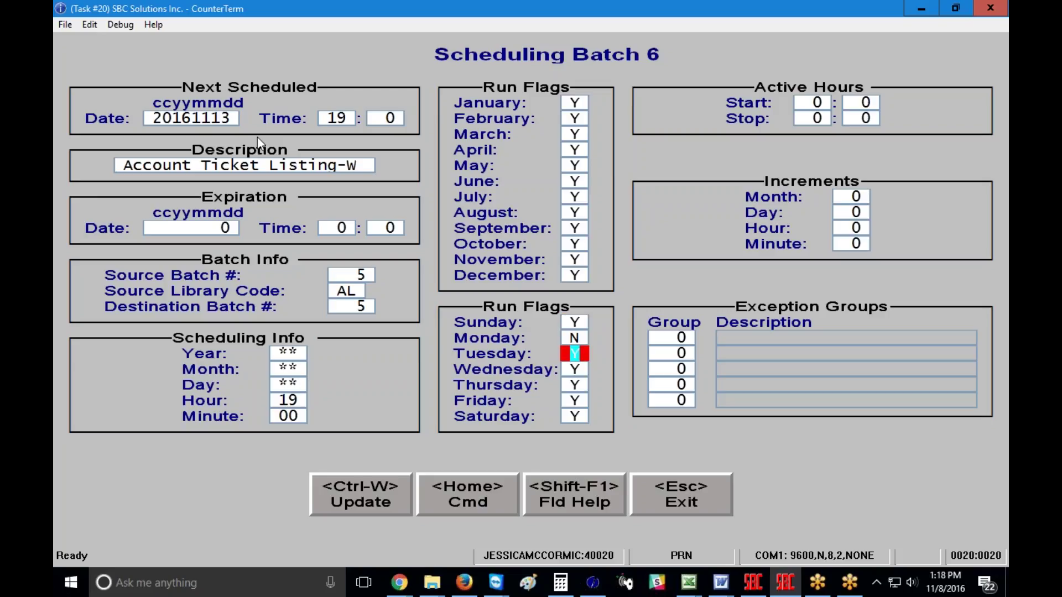
{"action": "type", "text": "NN"}
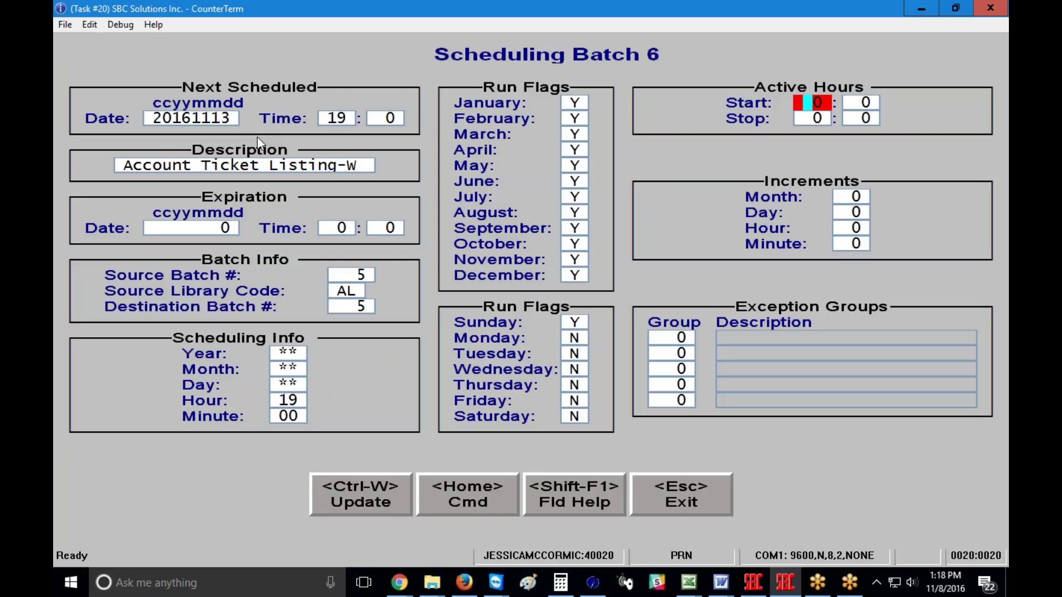
Step: Leave the active hours and month increment at 0 and set the day increment to 1
{"action": "key", "text": "Tab"}
{"action": "key", "text": "Tab"}
{"action": "key", "text": "Tab"}
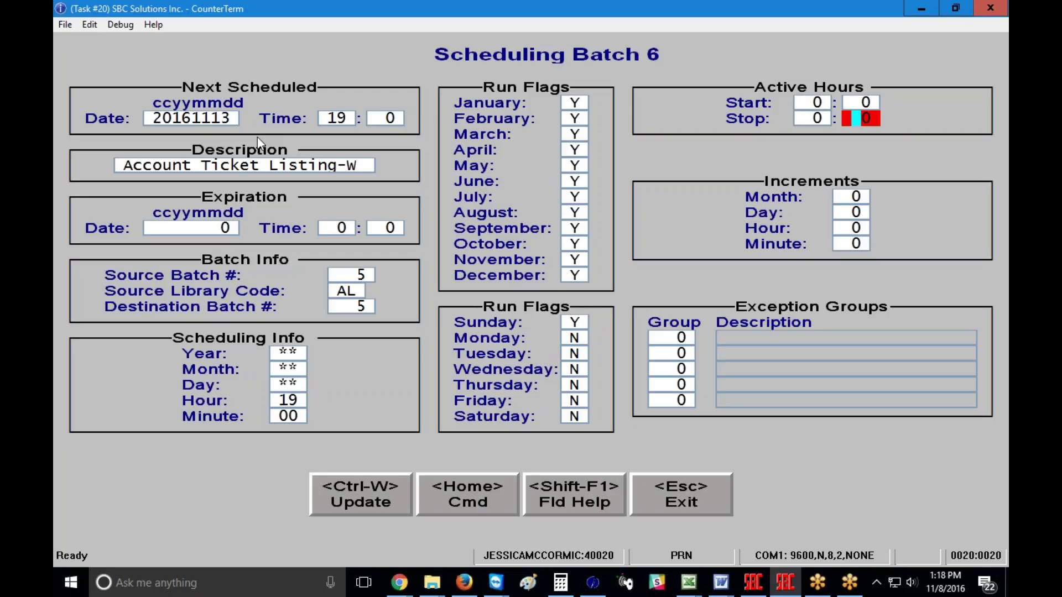
{"action": "key", "text": "Tab"}
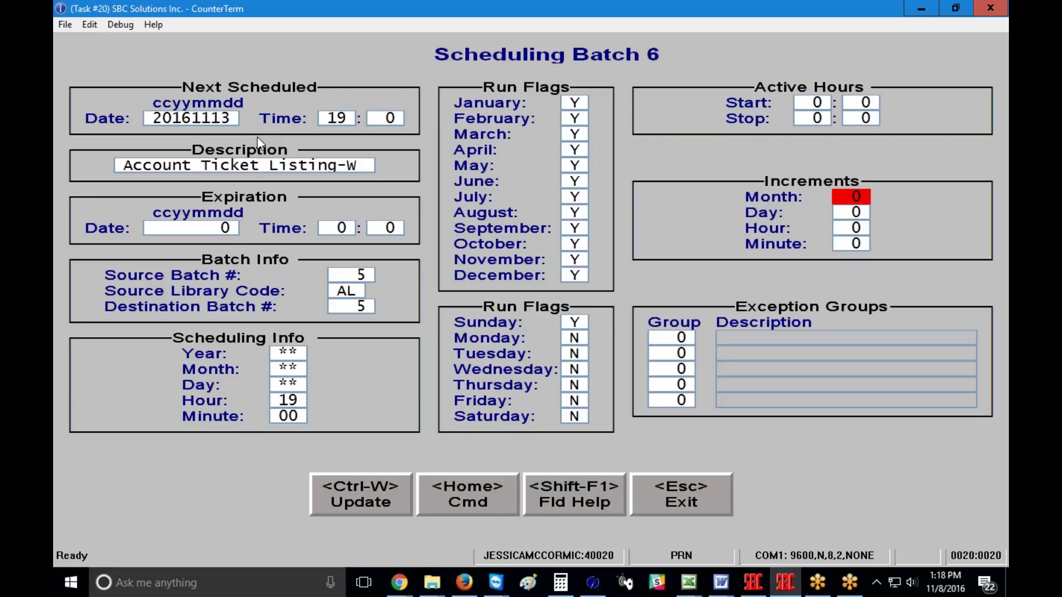
{"action": "key", "text": "Tab"}
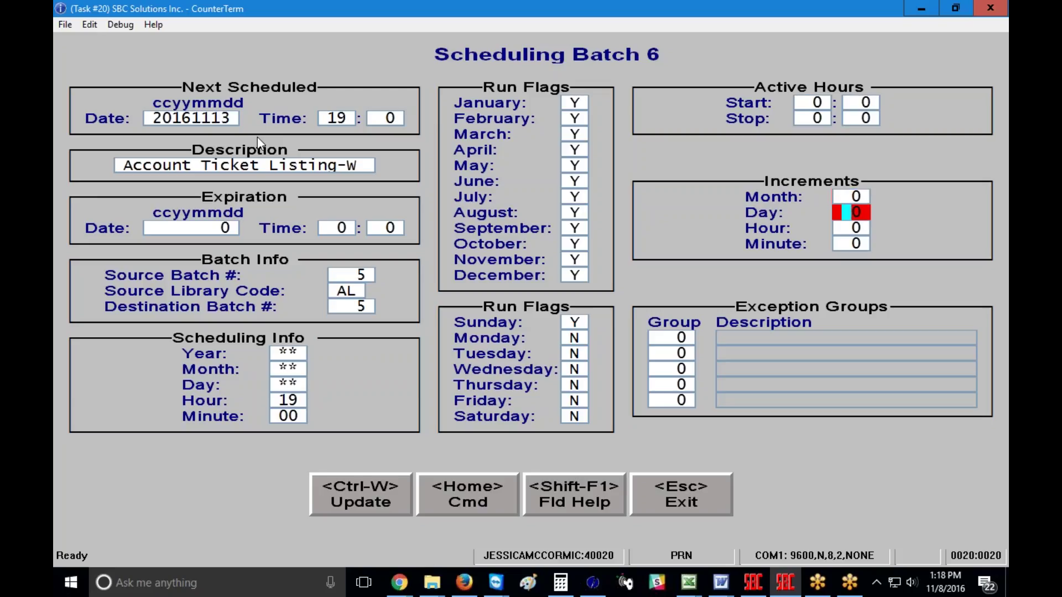
{"action": "type", "text": "1"}
{"action": "key", "text": "Tab"}
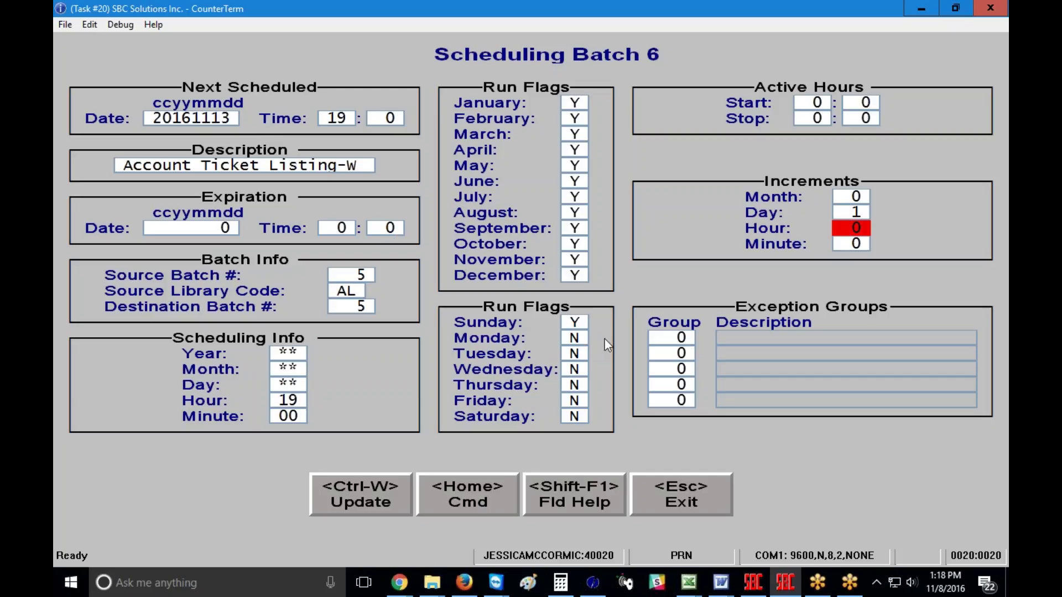
Step: Leave the exception groups empty, update the scheduling record and return to the batch 6 schedule list
{"action": "key", "text": "Tab"}
{"action": "key", "text": "Tab"}
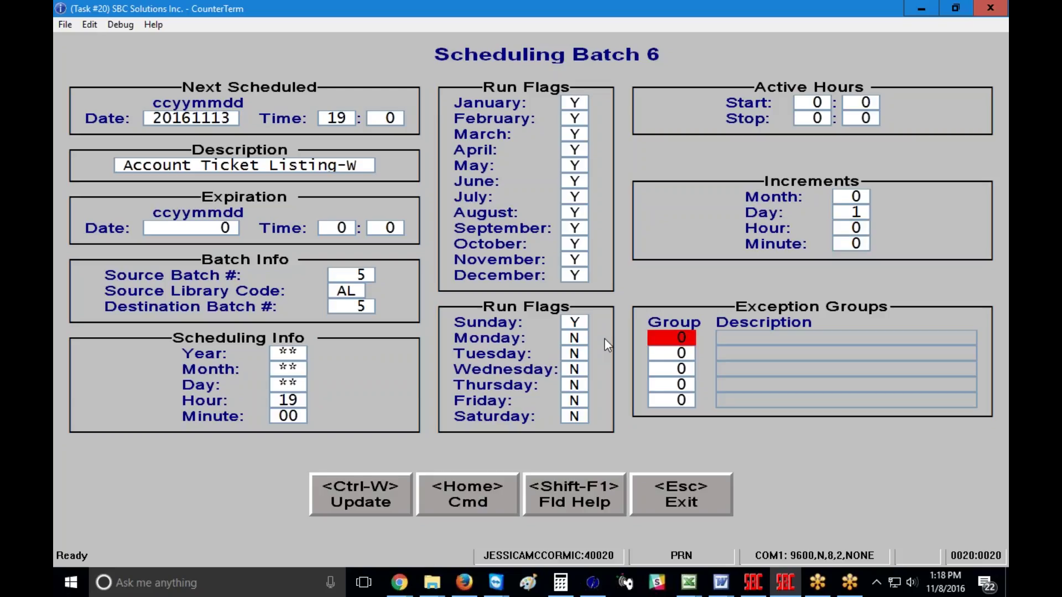
{"action": "key", "text": "Tab"}
{"action": "key", "text": "Tab"}
{"action": "key", "text": "Tab"}
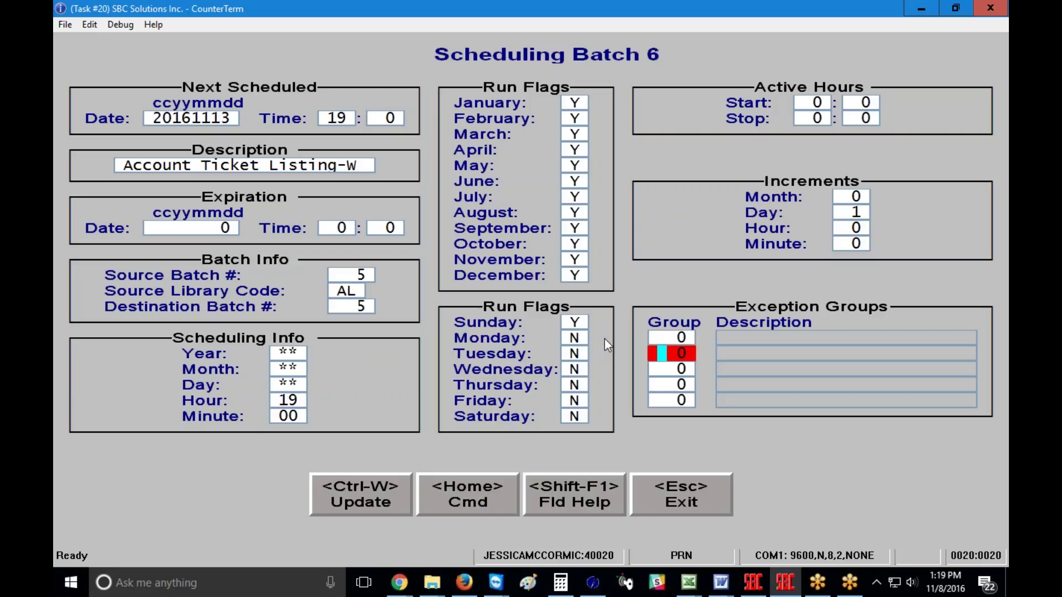
{"action": "key", "text": "Tab"}
{"action": "key", "text": "Tab"}
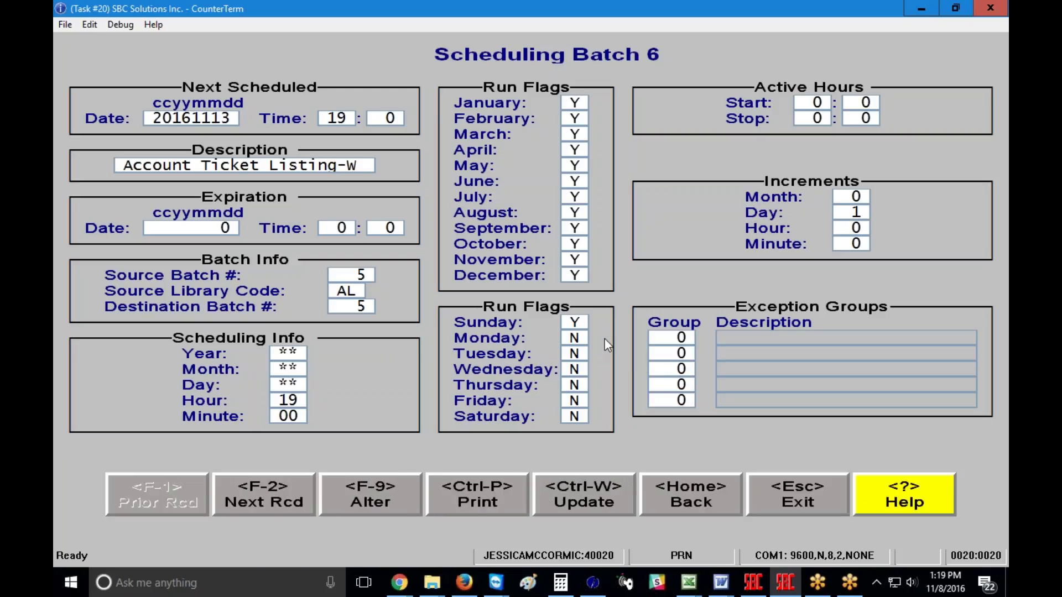
{"action": "left_click", "coordinate": [579, 495]}
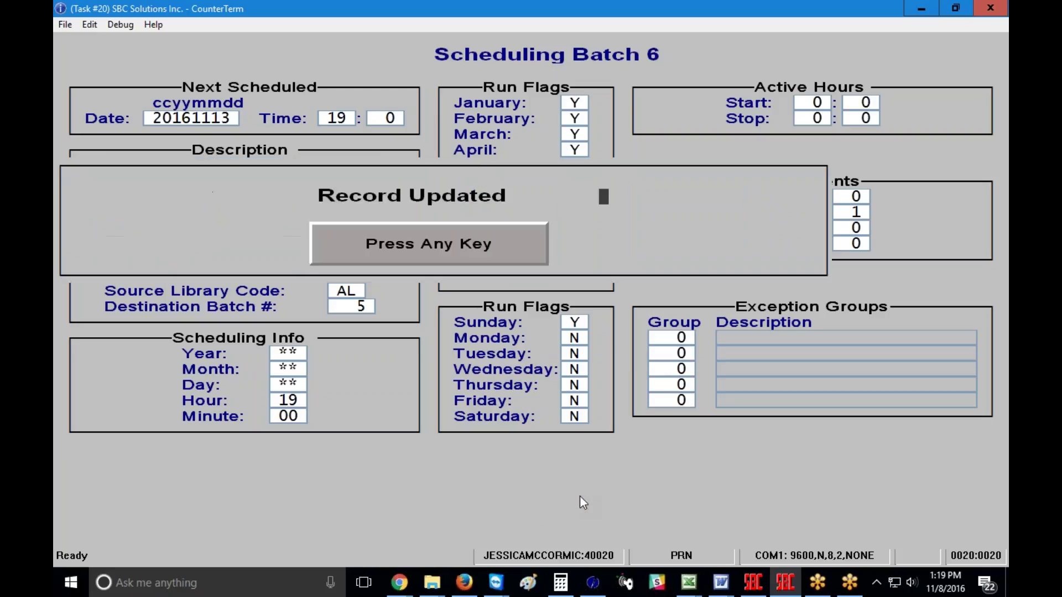
{"action": "left_click", "coordinate": [475, 249]}
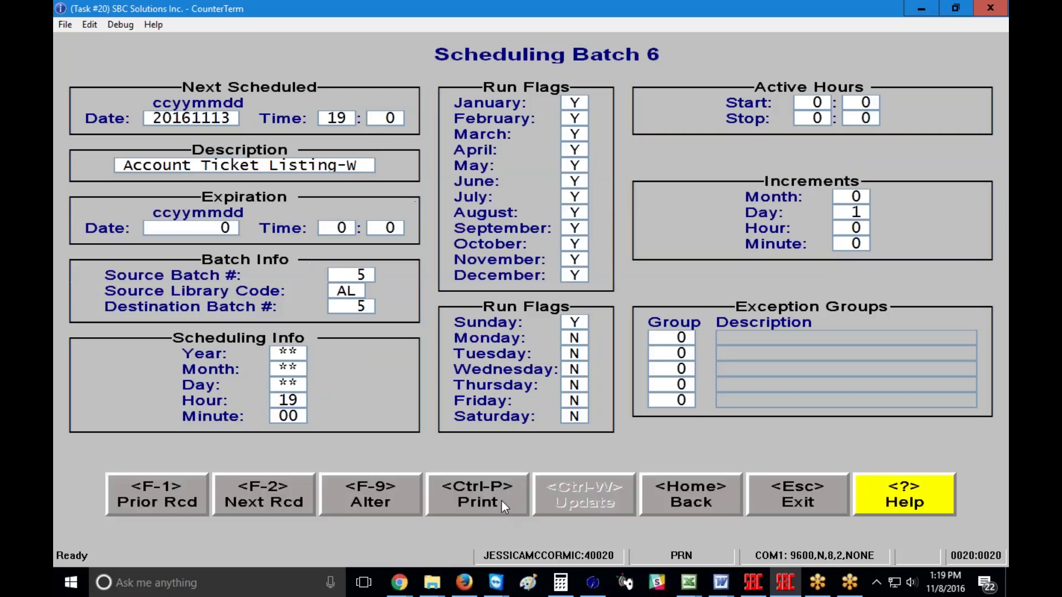
{"action": "left_click", "coordinate": [703, 492]}
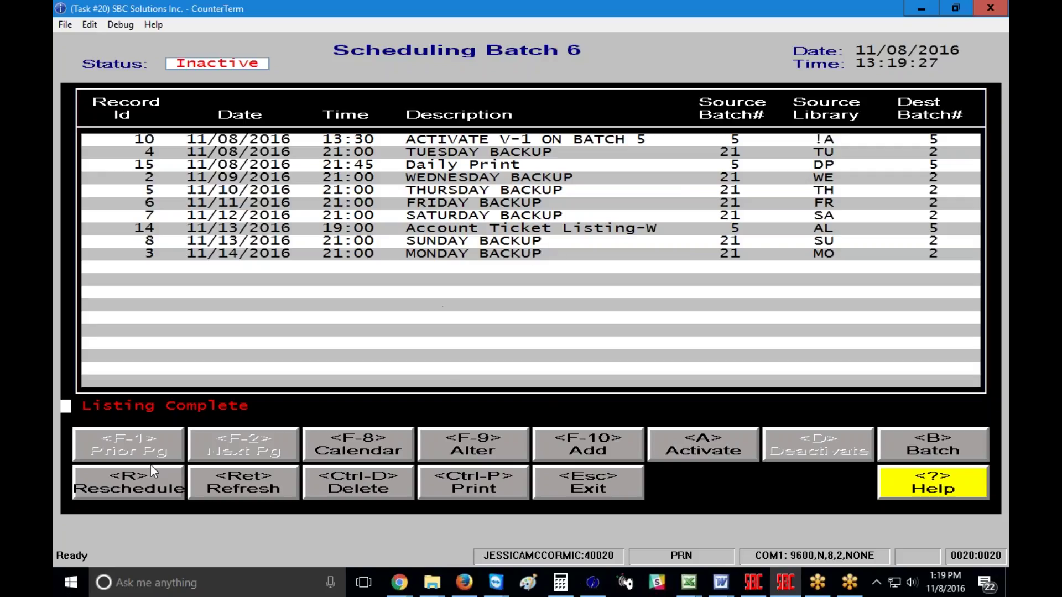
Step: Reschedule record 14 as a test and check its new date against the calendar
{"action": "left_click", "coordinate": [113, 490]}
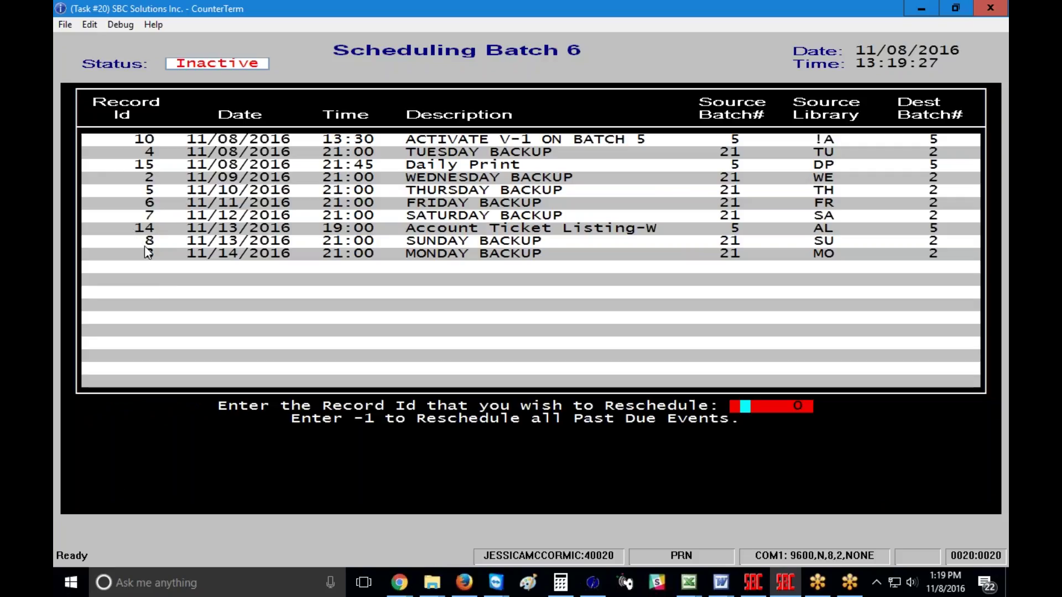
{"action": "type", "text": "14"}
{"action": "key", "text": "Return"}
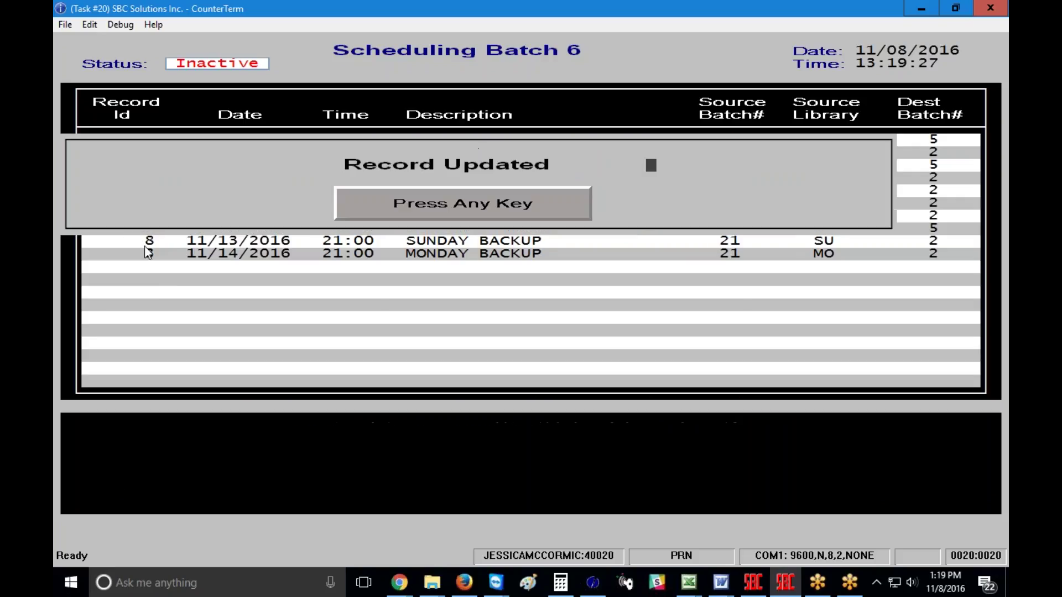
{"action": "left_click", "coordinate": [459, 205]}
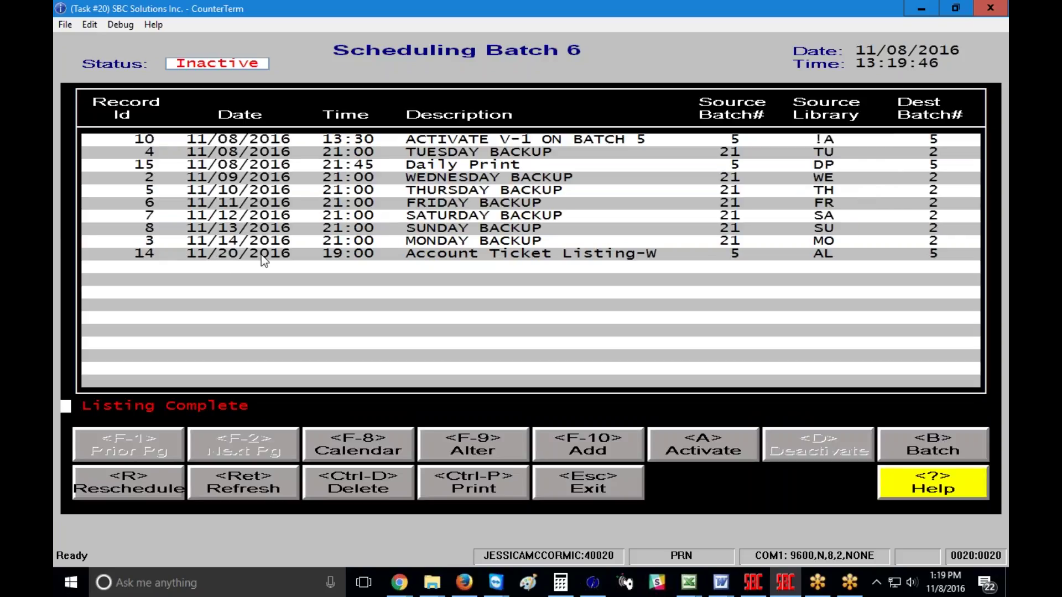
{"action": "left_click", "coordinate": [947, 590]}
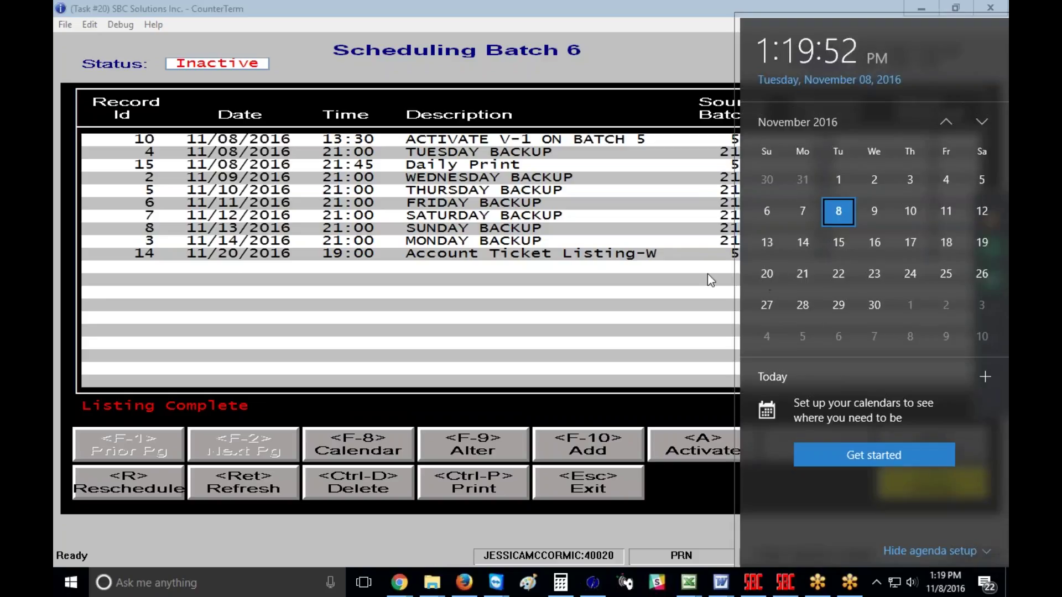
{"action": "left_click", "coordinate": [487, 306]}
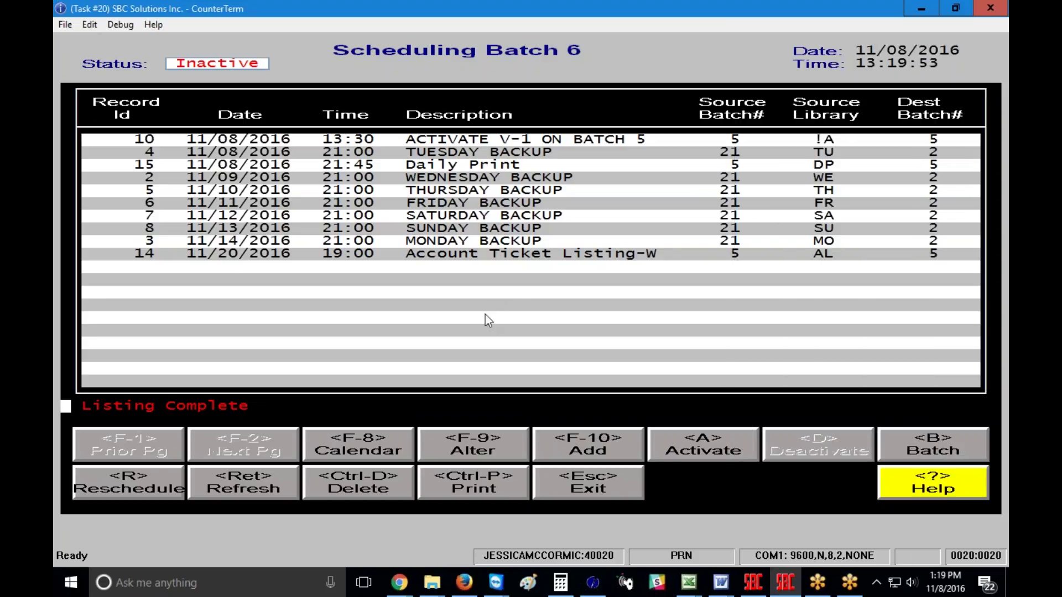
Step: Alter record 14 to set its next scheduled date to 20161113, update it and return to the schedule list
{"action": "left_click", "coordinate": [472, 446]}
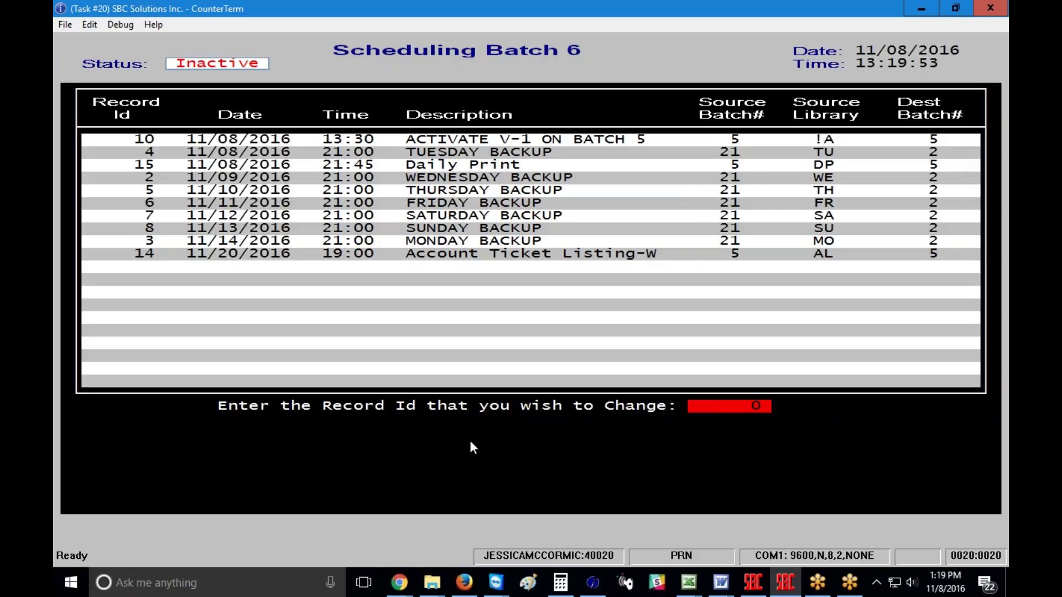
{"action": "type", "text": "14"}
{"action": "key", "text": "Return"}
{"action": "key", "text": "Right"}
{"action": "key", "text": "Right"}
{"action": "key", "text": "Right"}
{"action": "key", "text": "Right"}
{"action": "key", "text": "Right"}
{"action": "type", "text": "13"}
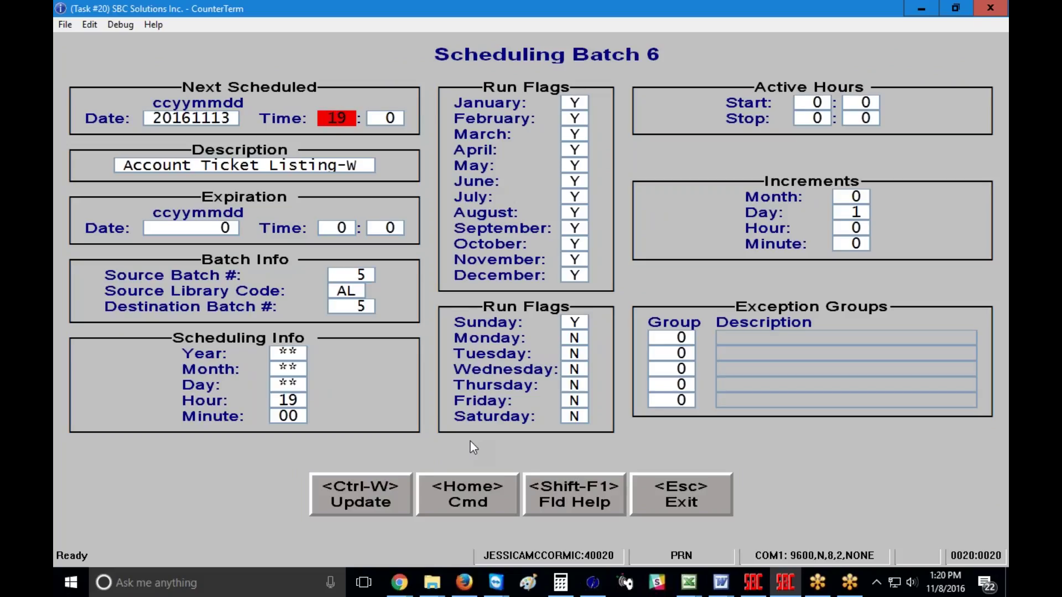
{"action": "left_click", "coordinate": [377, 490]}
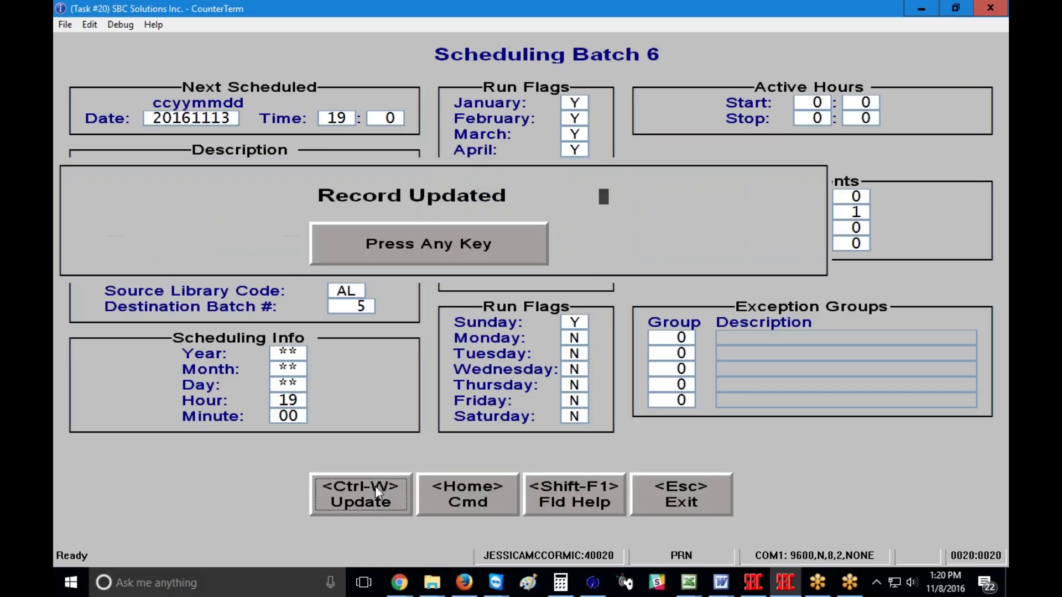
{"action": "left_click", "coordinate": [418, 250]}
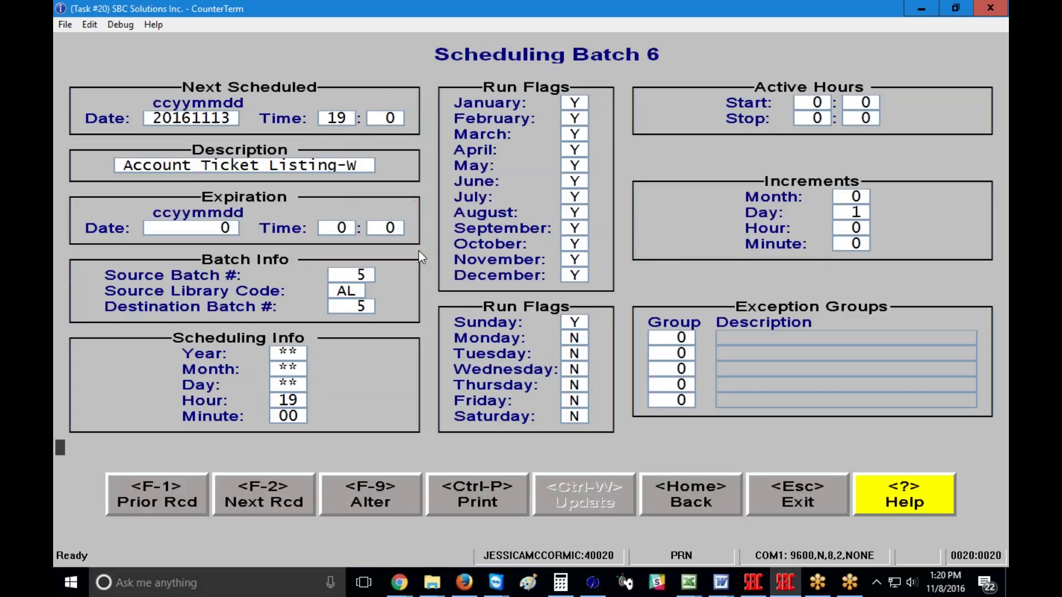
{"action": "left_click", "coordinate": [693, 499]}
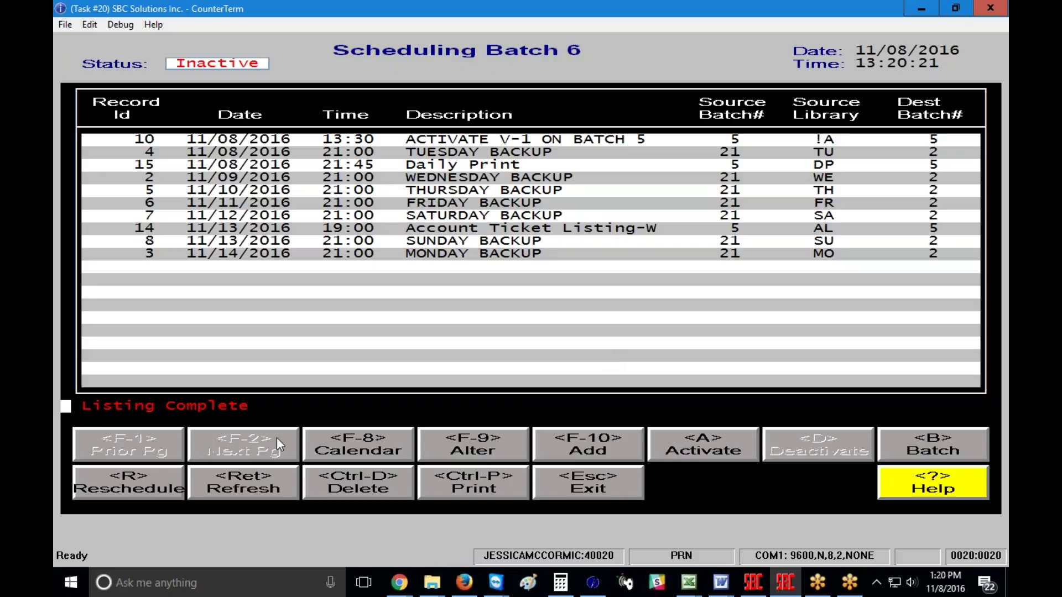
Step: Open scheduling record 14 to review its settings, leave it unaltered and return to the batch 6 schedule list
{"action": "left_click", "coordinate": [474, 457]}
{"action": "type", "text": "14"}
{"action": "key", "text": "Return"}
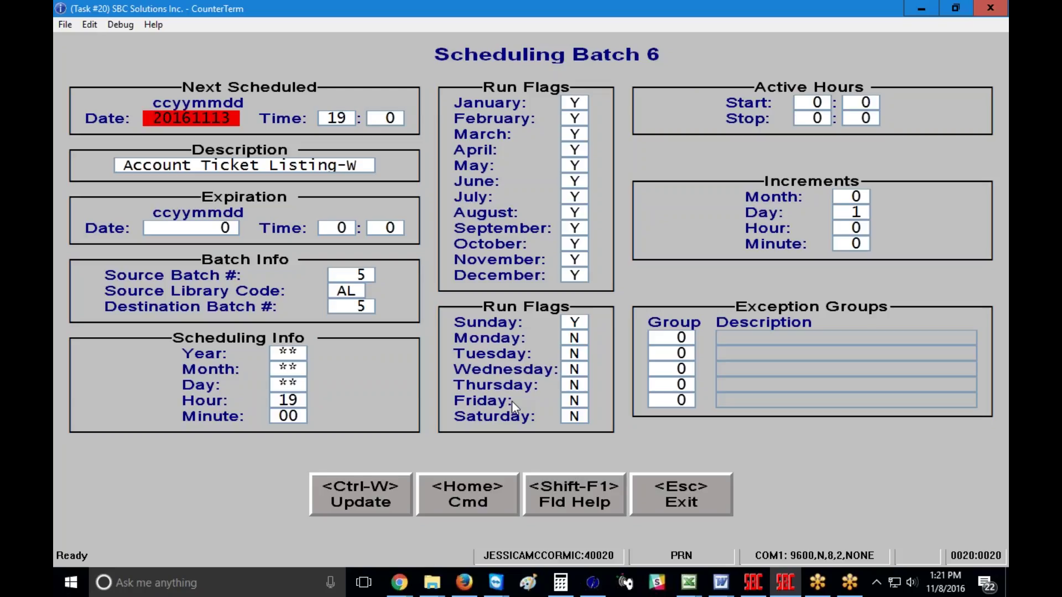
{"action": "left_click", "coordinate": [476, 485]}
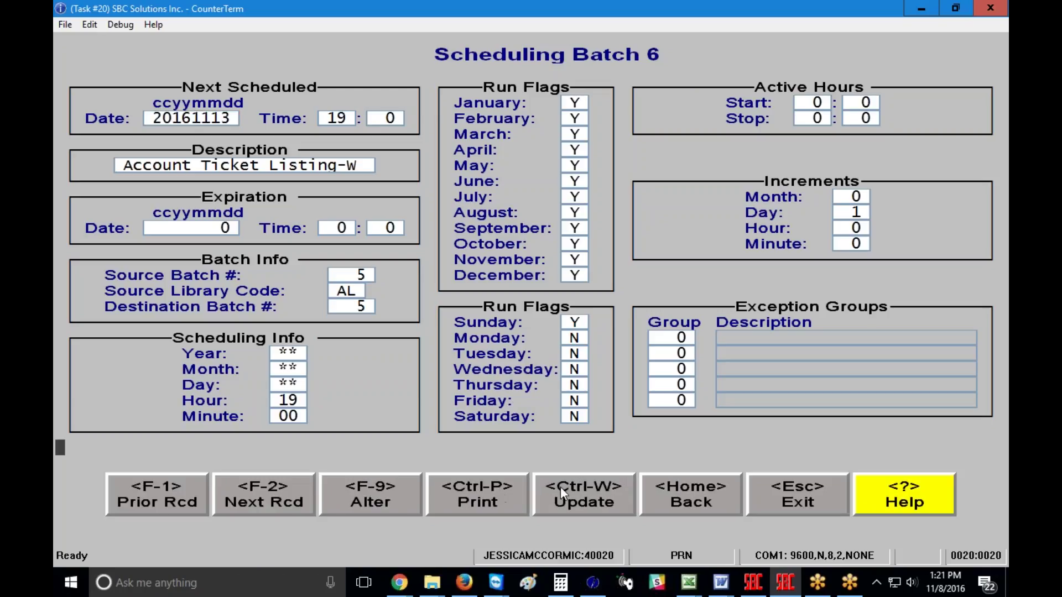
{"action": "left_click", "coordinate": [706, 491]}
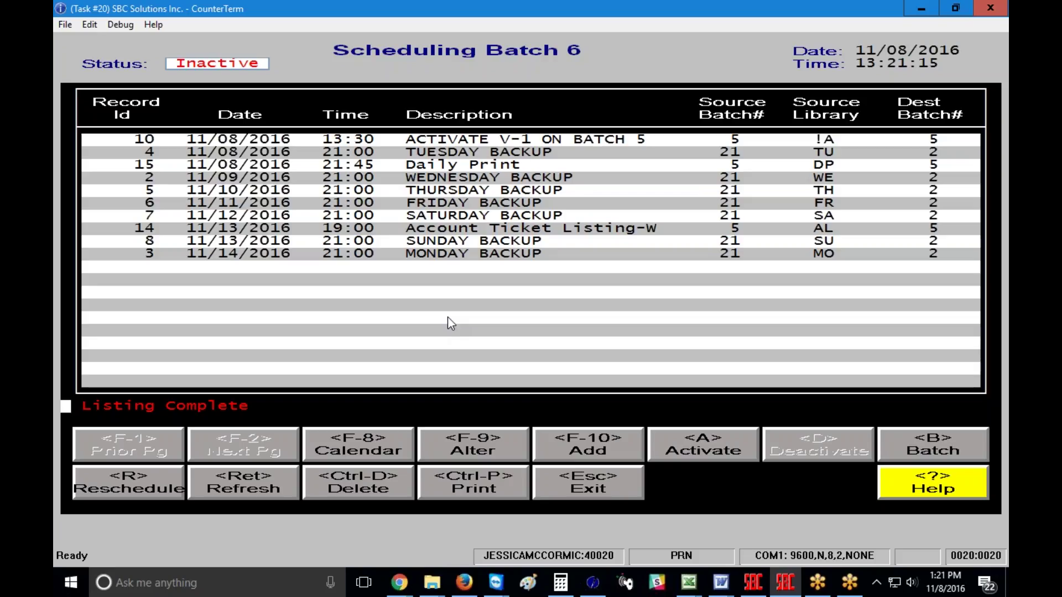
Step: Leave the schedule list, open report batch 5, activate it with confirmation and exit the batch screen
{"action": "key", "text": "Escape"}
{"action": "key", "text": "Up"}
{"action": "key", "text": "Return"}
{"action": "key", "text": "Return"}
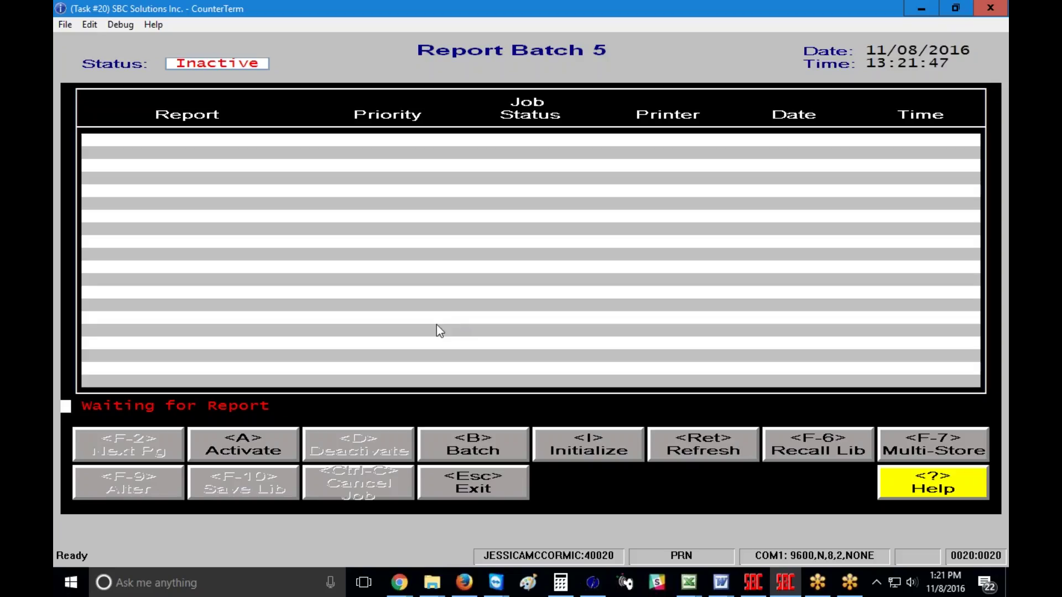
{"action": "left_click", "coordinate": [248, 441]}
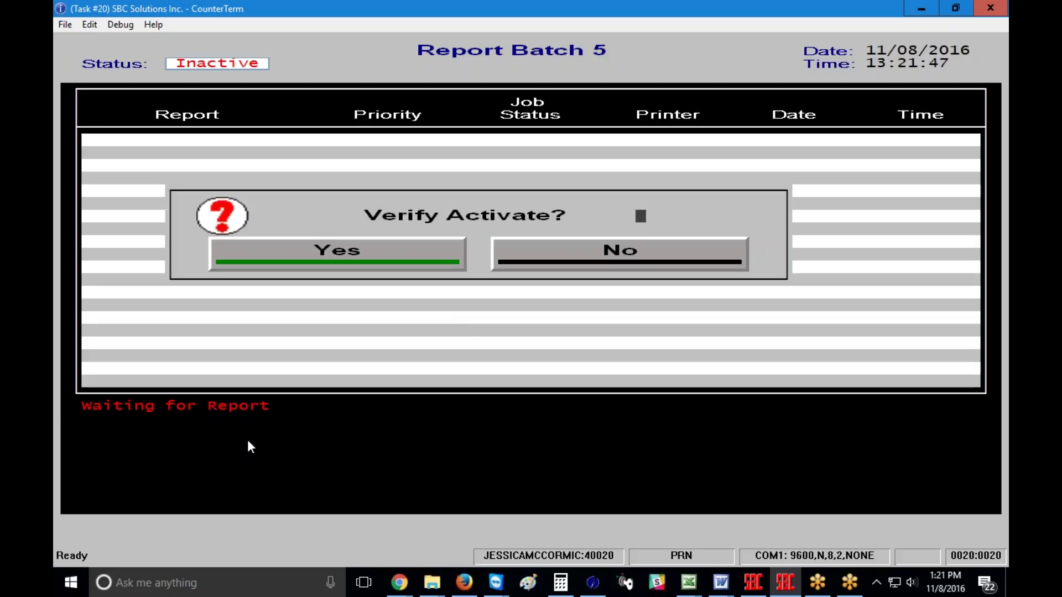
{"action": "left_click", "coordinate": [399, 250]}
{"action": "key", "text": "Escape"}
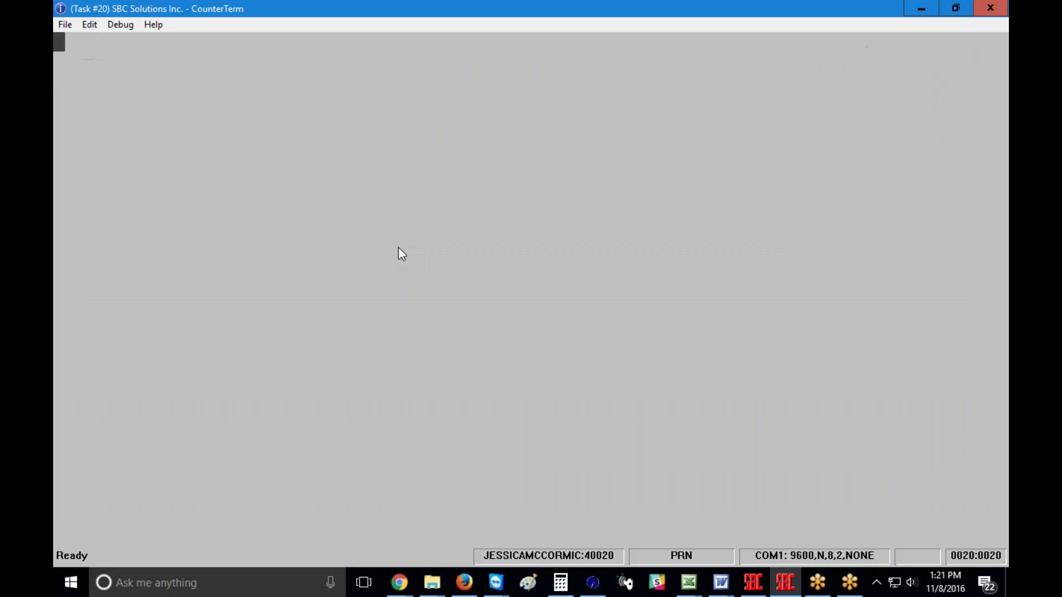
Step: Reopen scheduling batch 6 and activate it, confirming the activation
{"action": "left_click", "coordinate": [515, 265]}
{"action": "type", "text": "6"}
{"action": "key", "text": "Return"}
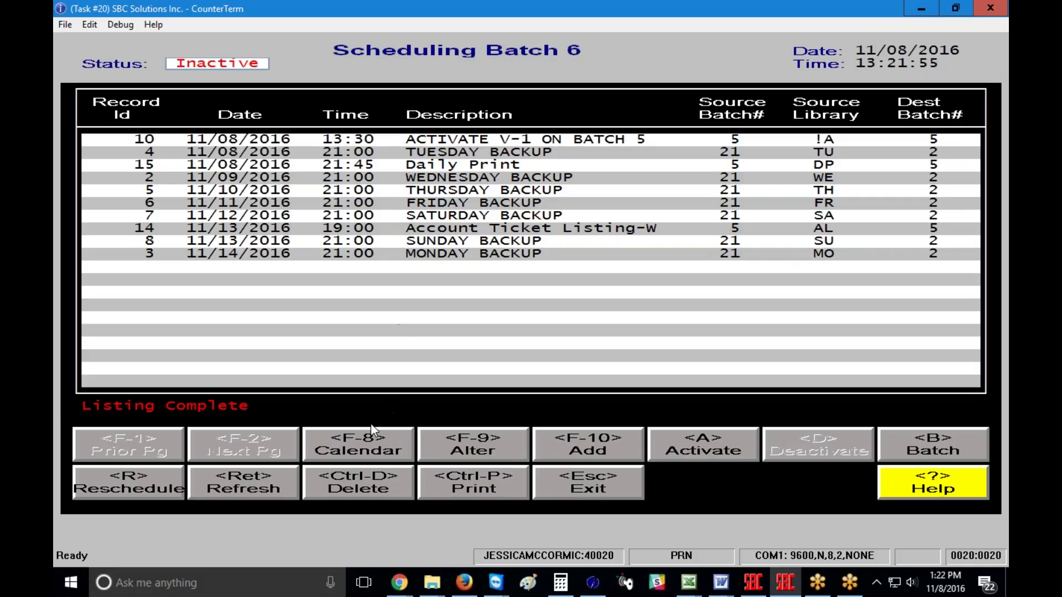
{"action": "left_click", "coordinate": [713, 443]}
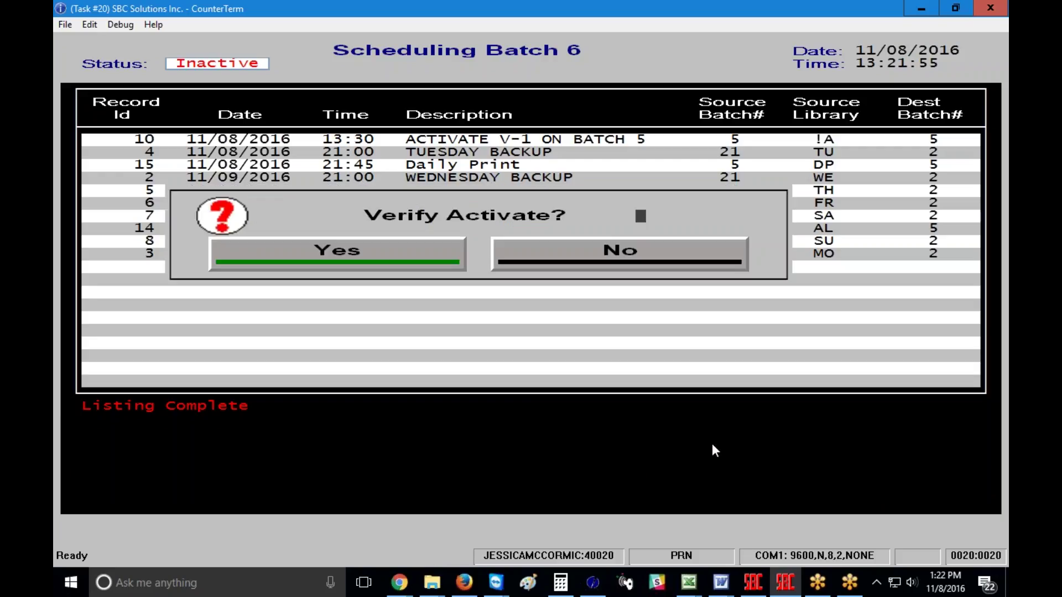
{"action": "left_click", "coordinate": [368, 250]}
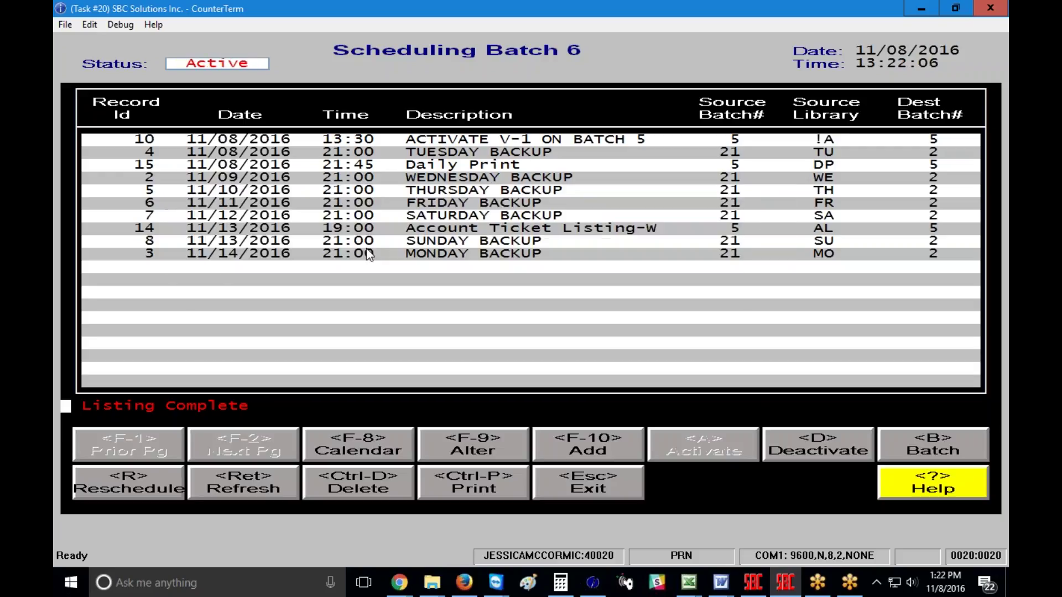